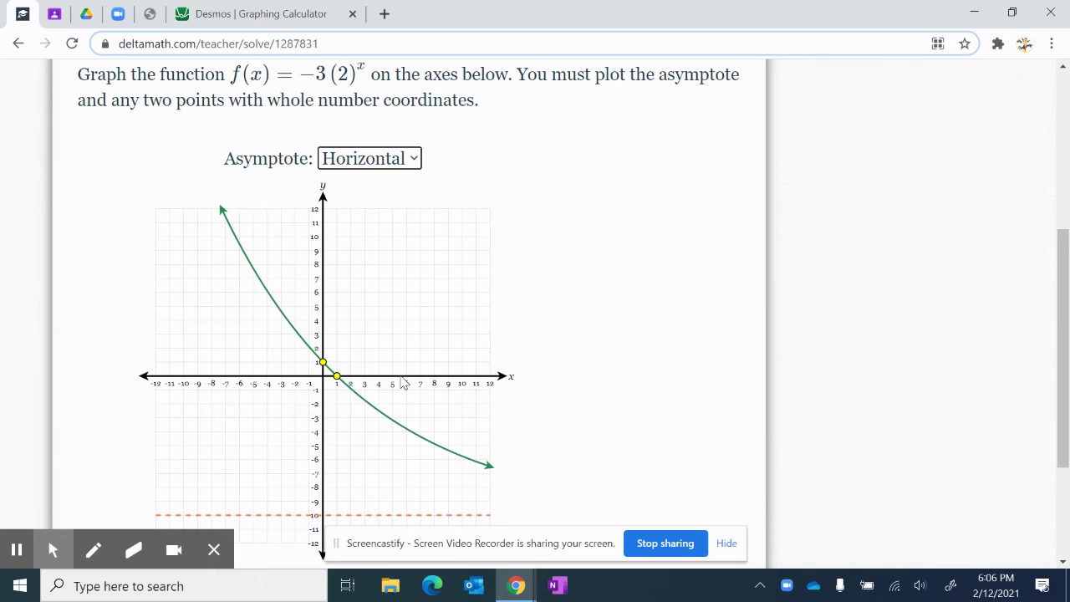
Step: Choose a horizontal asymptote for f(x) = -3(2)^x and place its line on the x-axis at y = 0
{"action": "scroll", "coordinate": [372, 99], "scroll_direction": "up", "scroll_amount": 1}
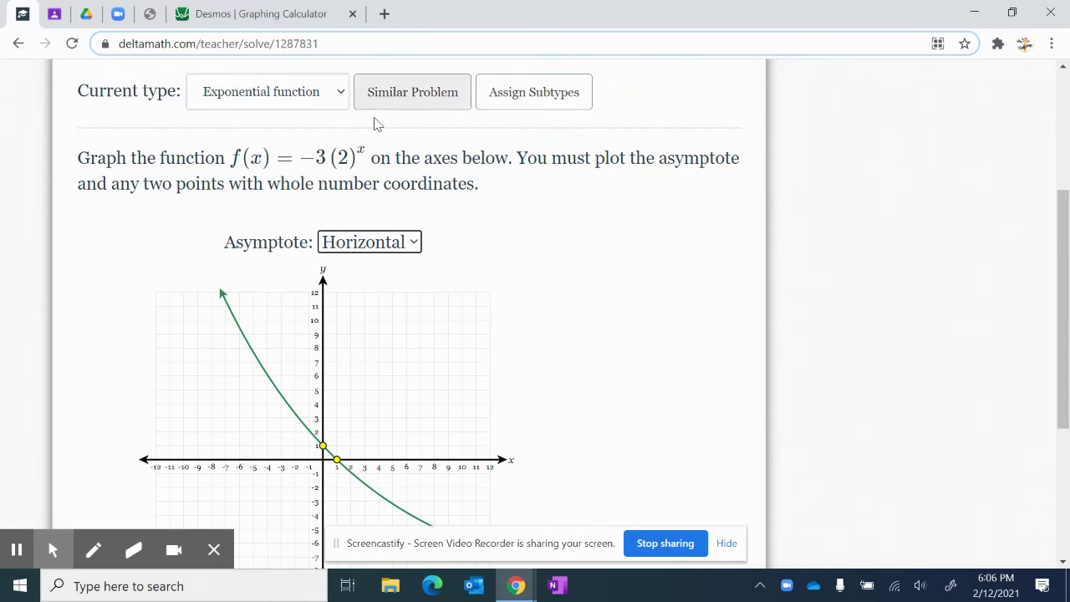
{"action": "left_click", "coordinate": [362, 242]}
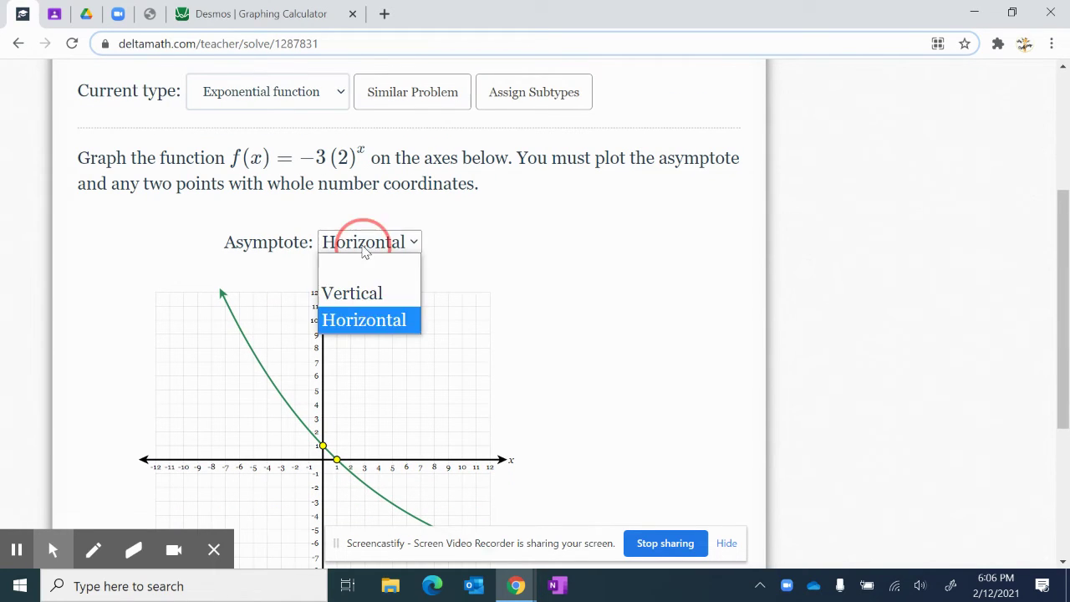
{"action": "left_click", "coordinate": [389, 323]}
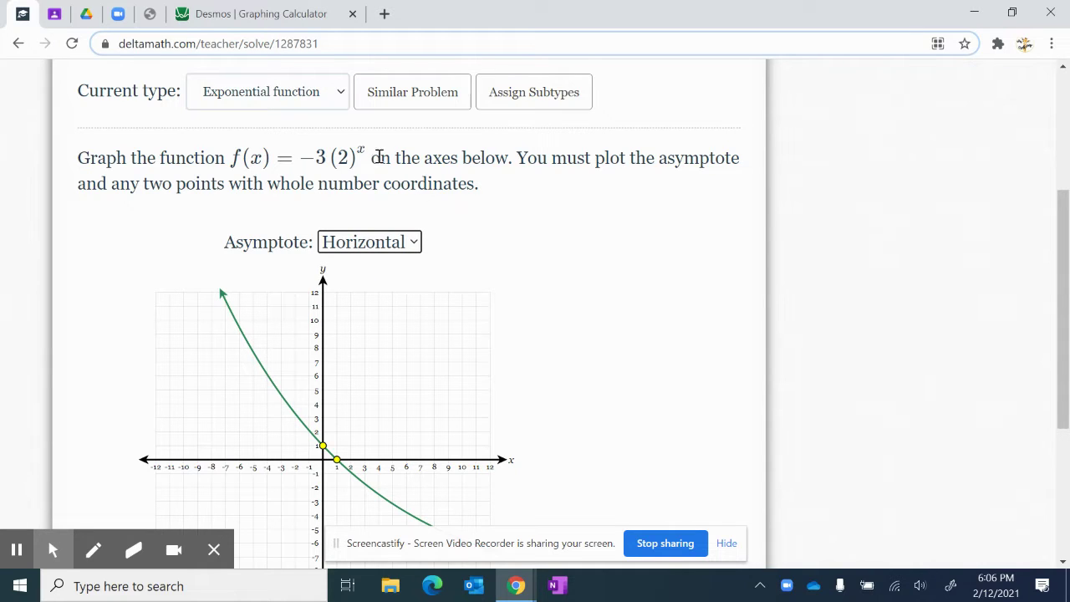
{"action": "scroll", "coordinate": [485, 231], "scroll_direction": "down", "scroll_amount": 2}
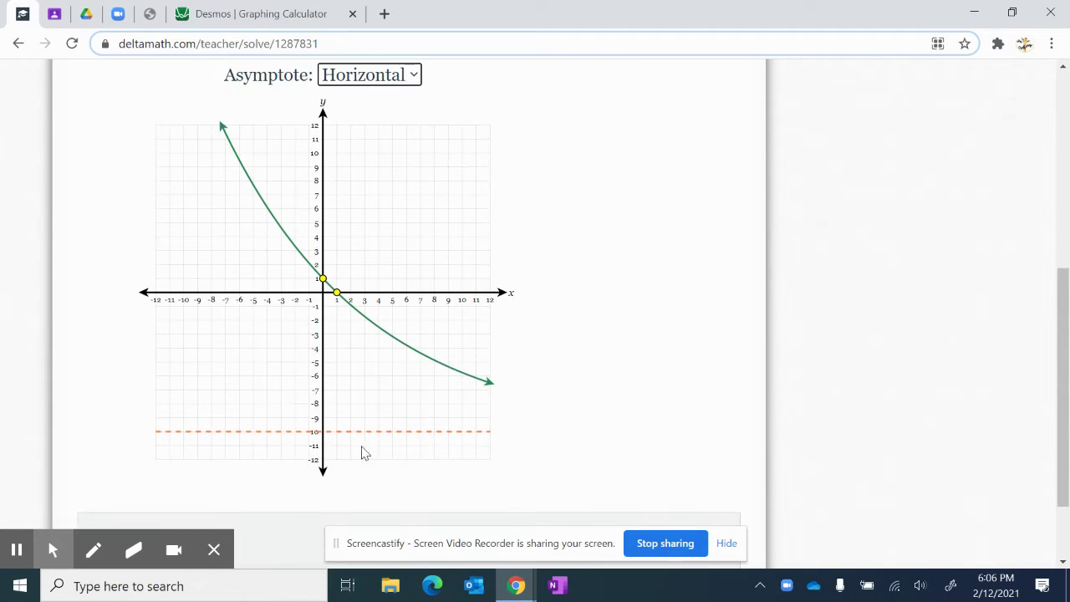
{"action": "left_click_drag", "start_coordinate": [342, 433], "coordinate": [372, 305]}
Step: Switch to the Desmos graphing calculator and enter the expression -3(2)^x
{"action": "scroll", "coordinate": [577, 377], "scroll_direction": "up", "scroll_amount": 1}
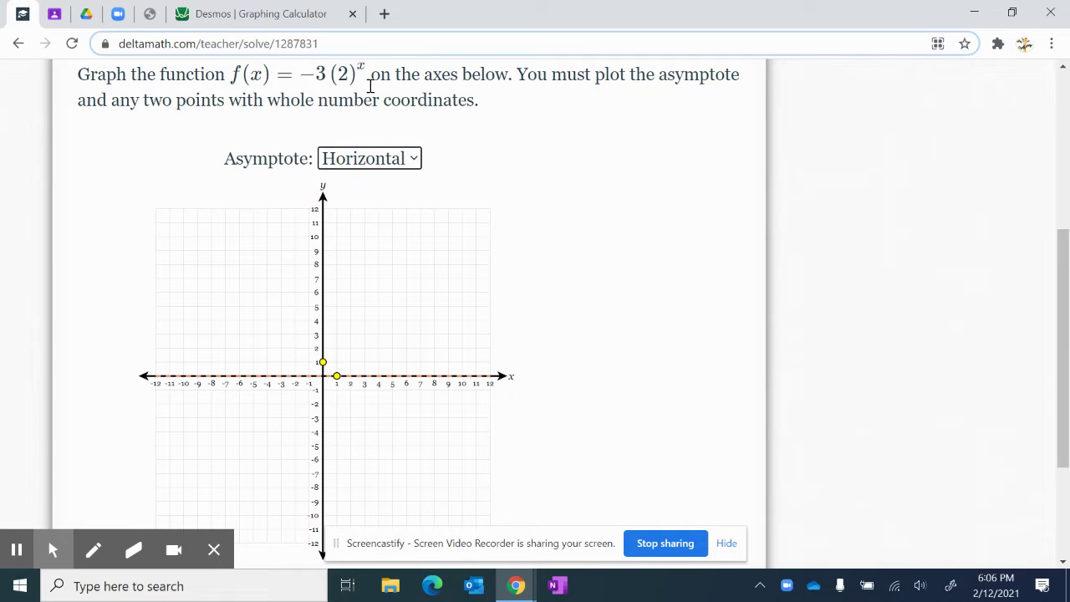
{"action": "scroll", "coordinate": [518, 261], "scroll_direction": "up", "scroll_amount": 1}
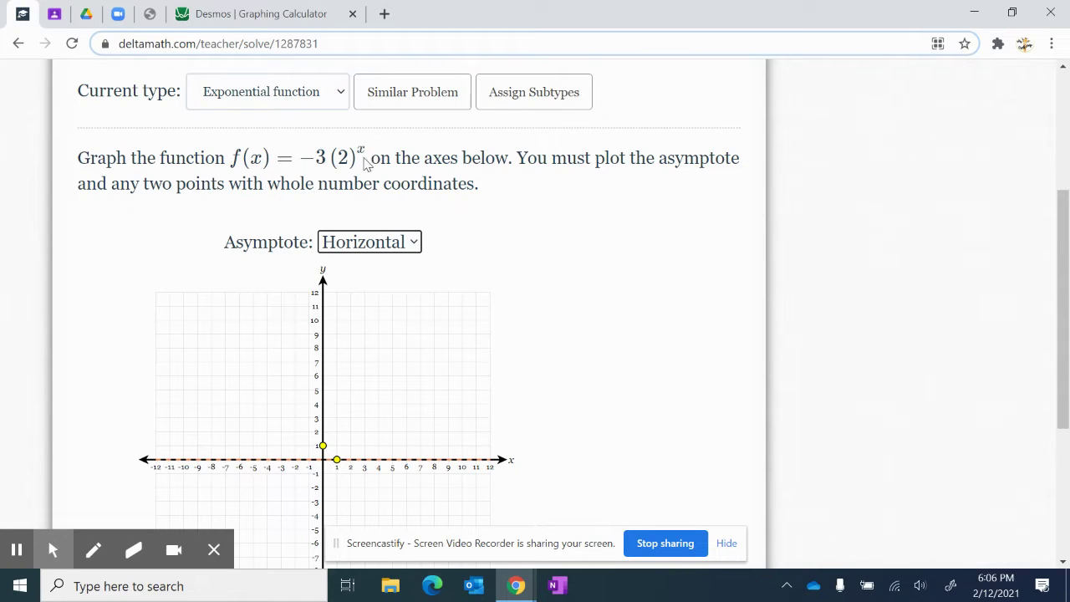
{"action": "left_click_drag", "start_coordinate": [303, 159], "coordinate": [365, 158]}
{"action": "left_click", "coordinate": [473, 231]}
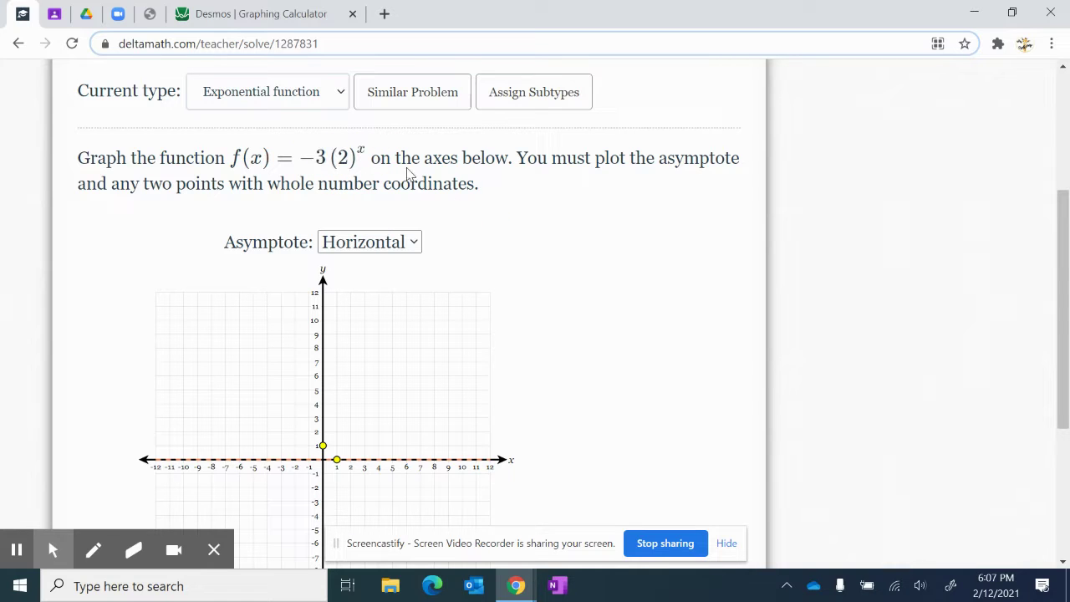
{"action": "left_click", "coordinate": [271, 14]}
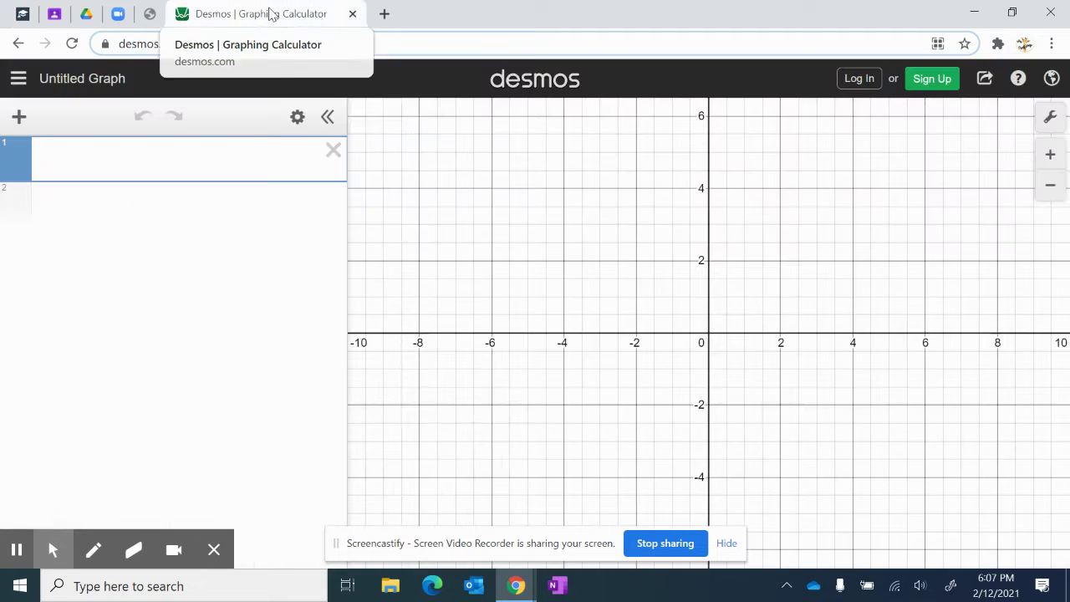
{"action": "left_click", "coordinate": [223, 183]}
{"action": "type", "text": "-3(2"}
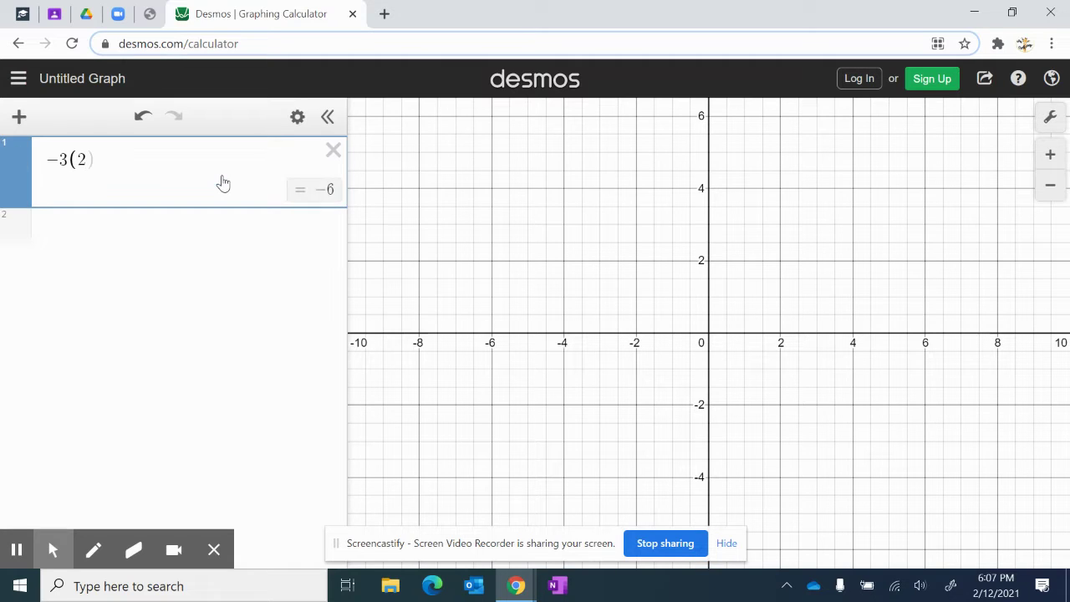
{"action": "type", "text": ")^x"}
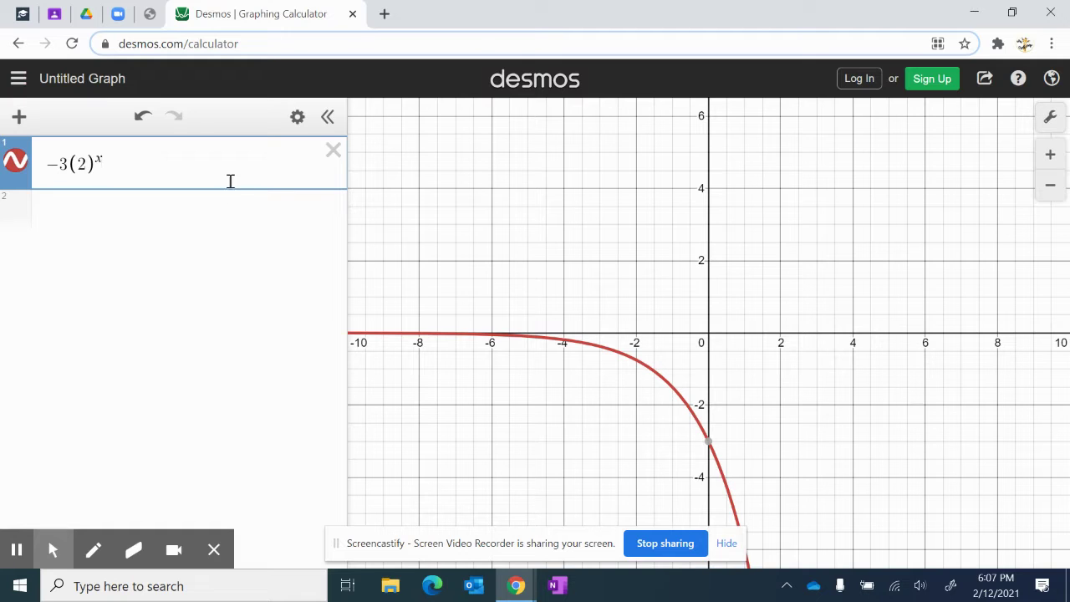
Step: Shift the graph view to show more of the curve and convert the -3(2)^x expression to a table of values
{"action": "left_click", "coordinate": [734, 357]}
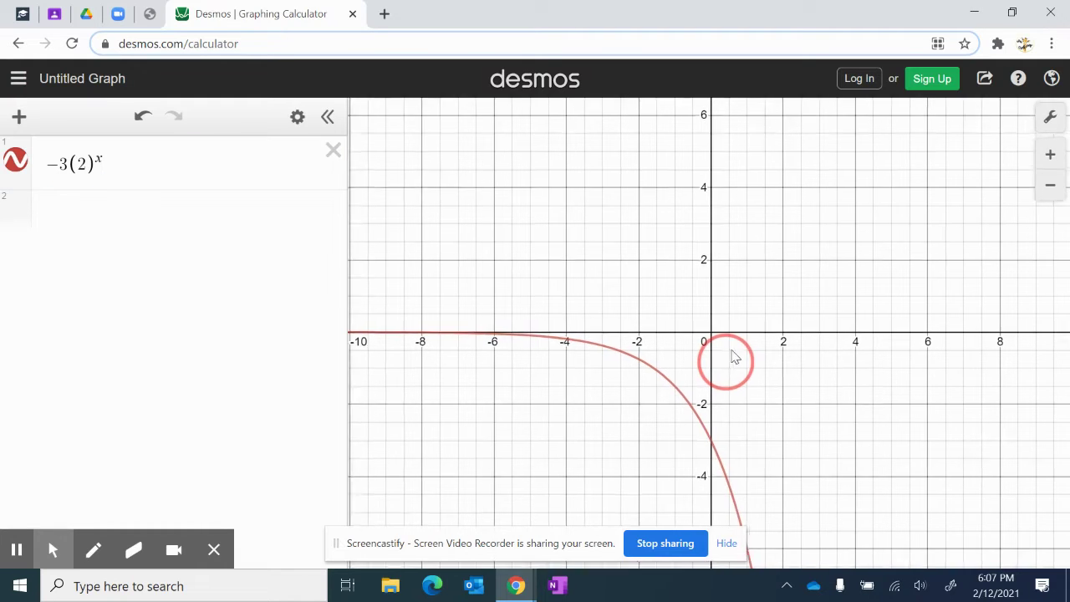
{"action": "left_click_drag", "start_coordinate": [735, 357], "coordinate": [769, 292]}
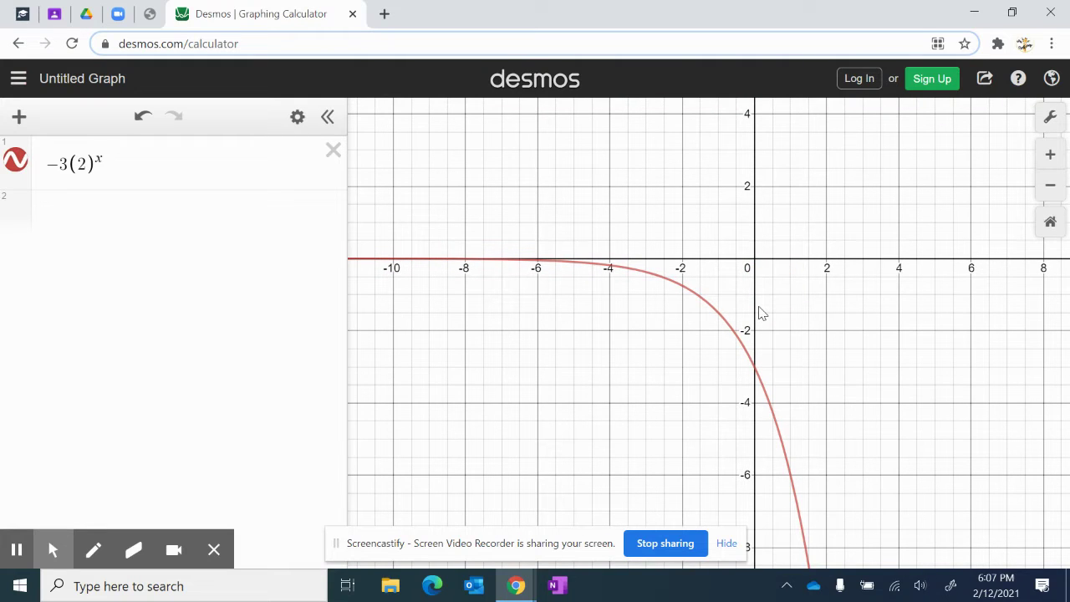
{"action": "left_click", "coordinate": [299, 117]}
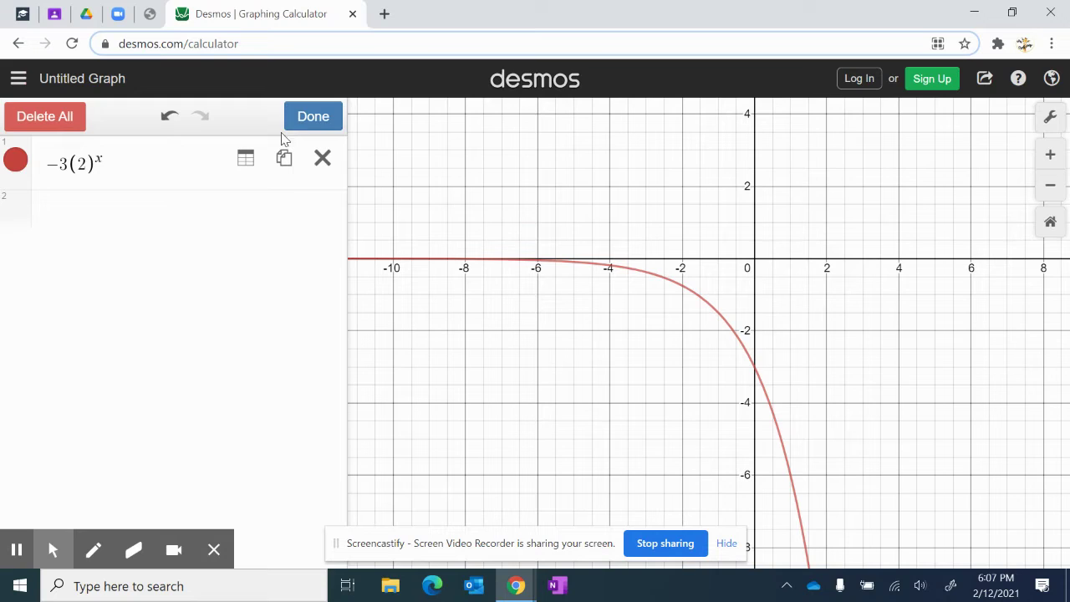
{"action": "left_click", "coordinate": [246, 164]}
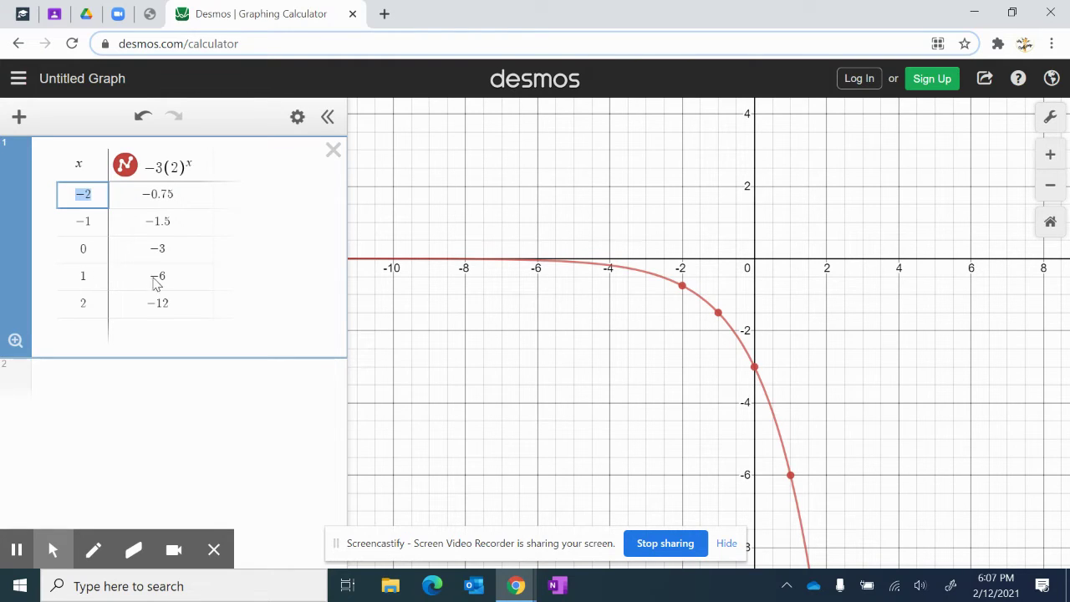
Step: Back in DeltaMath, place the two graph points at (0, -3) and (1, -6), using the Desmos table for their coordinates
{"action": "left_click", "coordinate": [23, 14]}
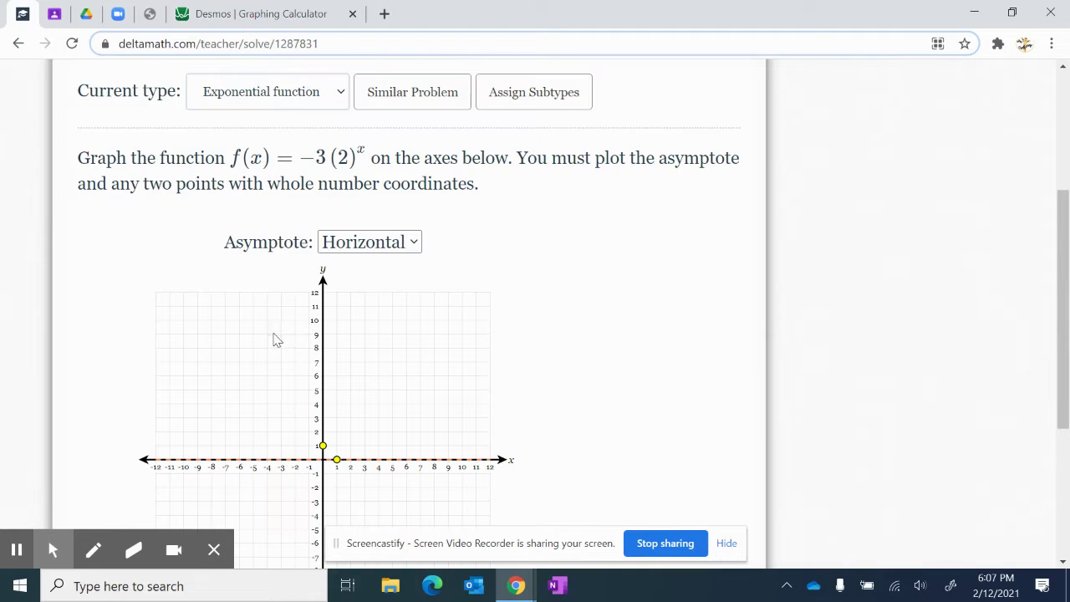
{"action": "scroll", "coordinate": [277, 339], "scroll_direction": "down", "scroll_amount": 1}
{"action": "left_click_drag", "start_coordinate": [323, 362], "coordinate": [325, 424]}
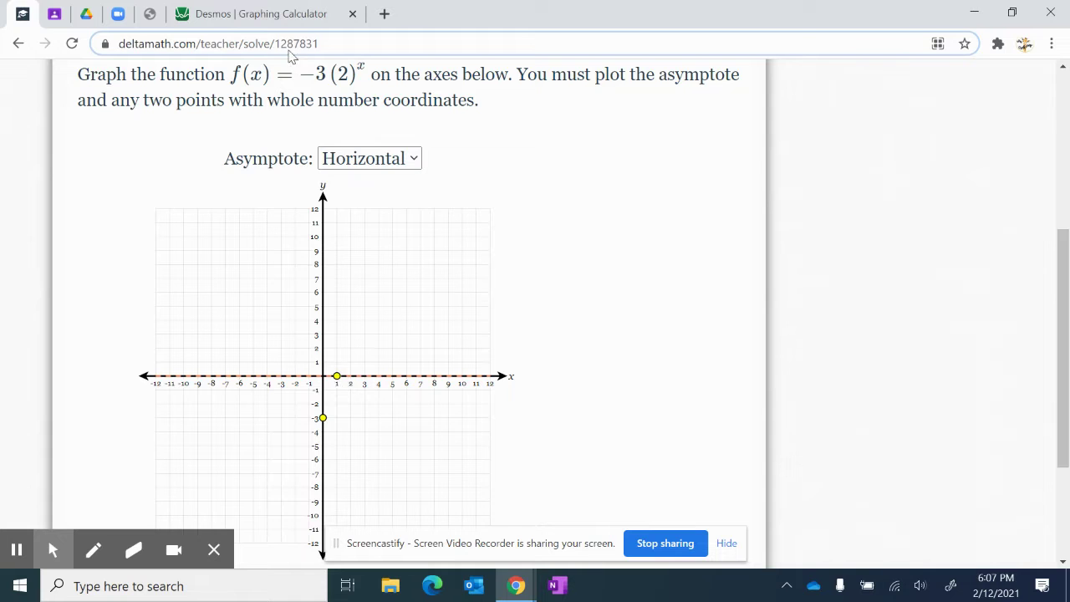
{"action": "left_click", "coordinate": [310, 15]}
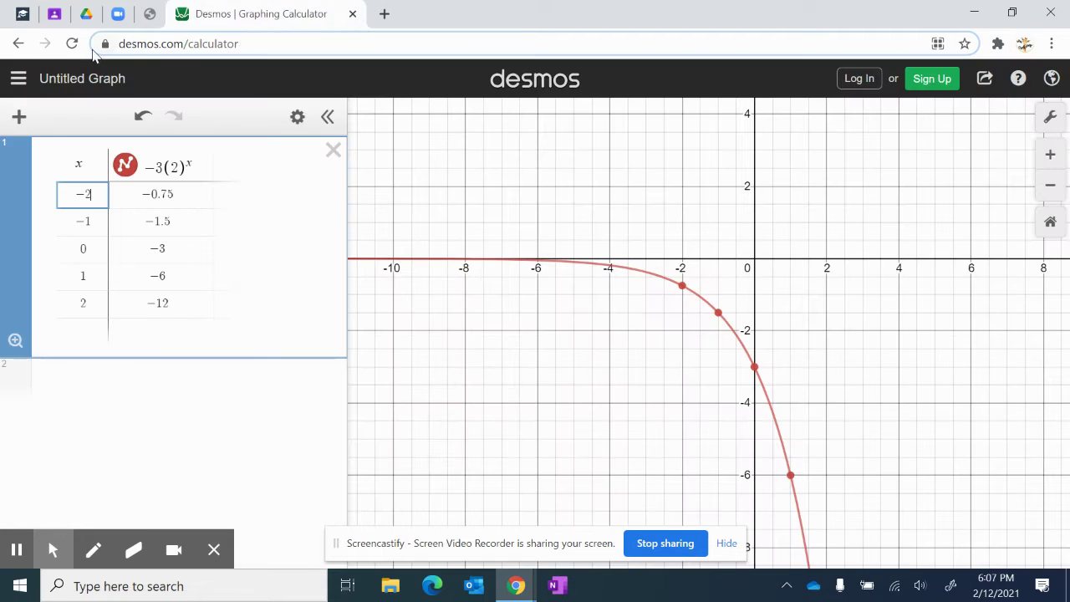
{"action": "left_click", "coordinate": [22, 13]}
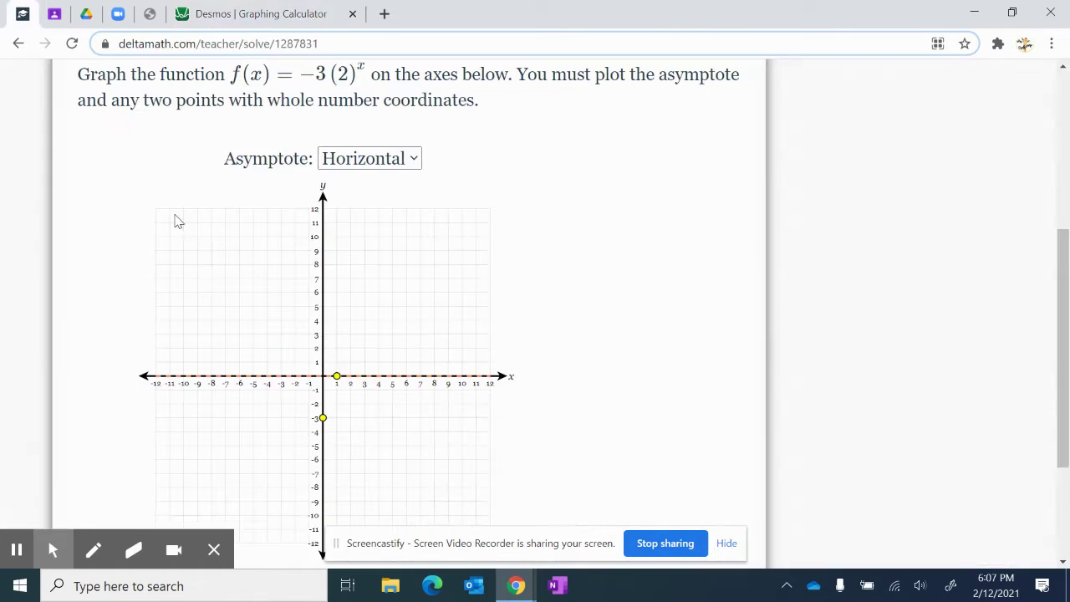
{"action": "left_click_drag", "start_coordinate": [336, 376], "coordinate": [336, 459]}
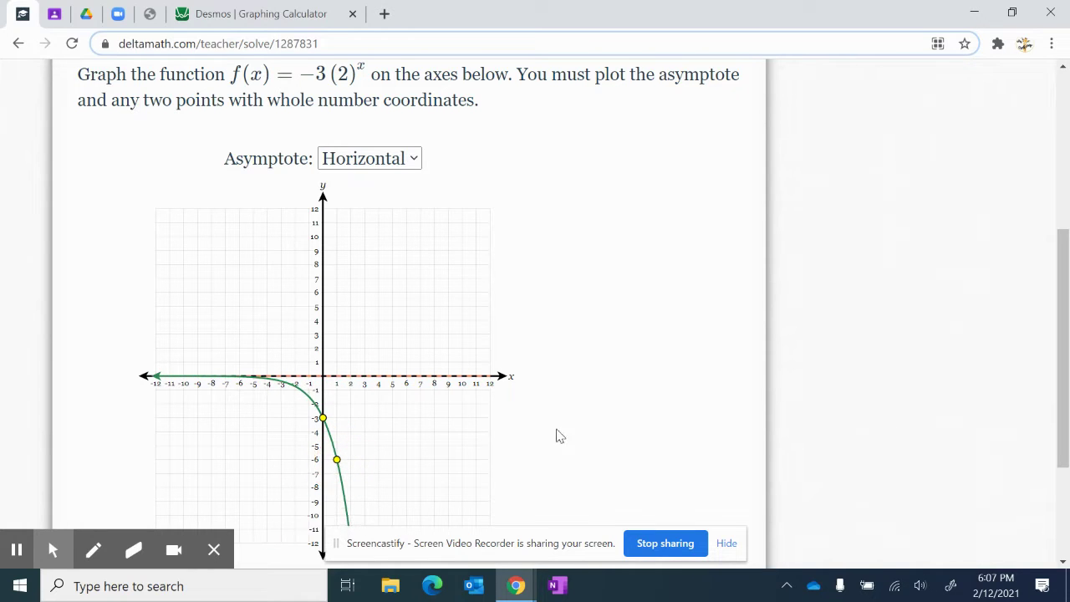
Step: Submit the finished graph of f(x) = -3(2)^x as the answer and confirm the submission
{"action": "scroll", "coordinate": [629, 299], "scroll_direction": "down", "scroll_amount": 2}
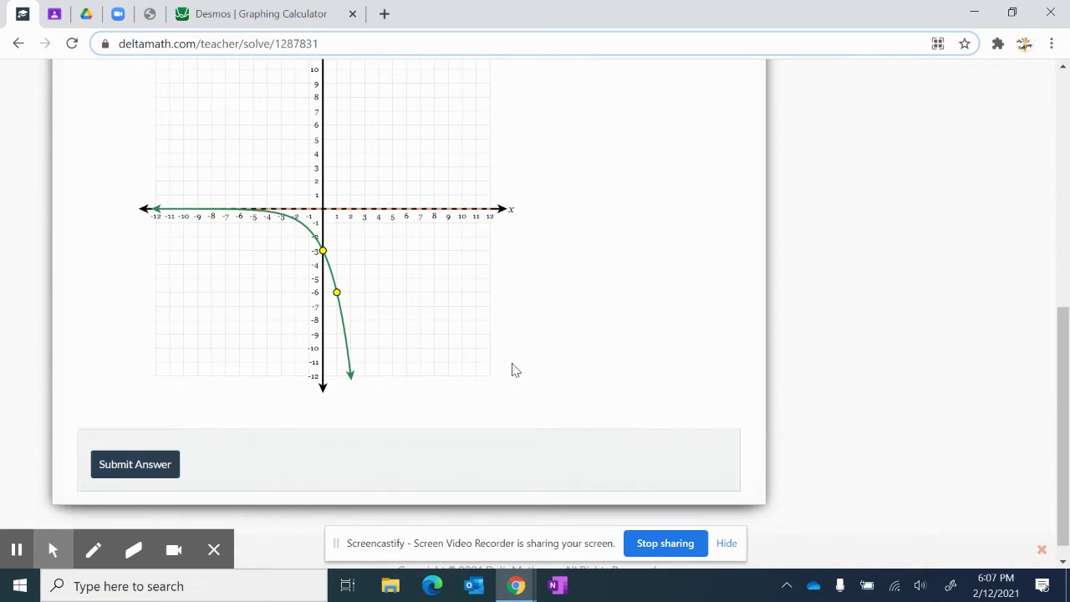
{"action": "left_click", "coordinate": [119, 467]}
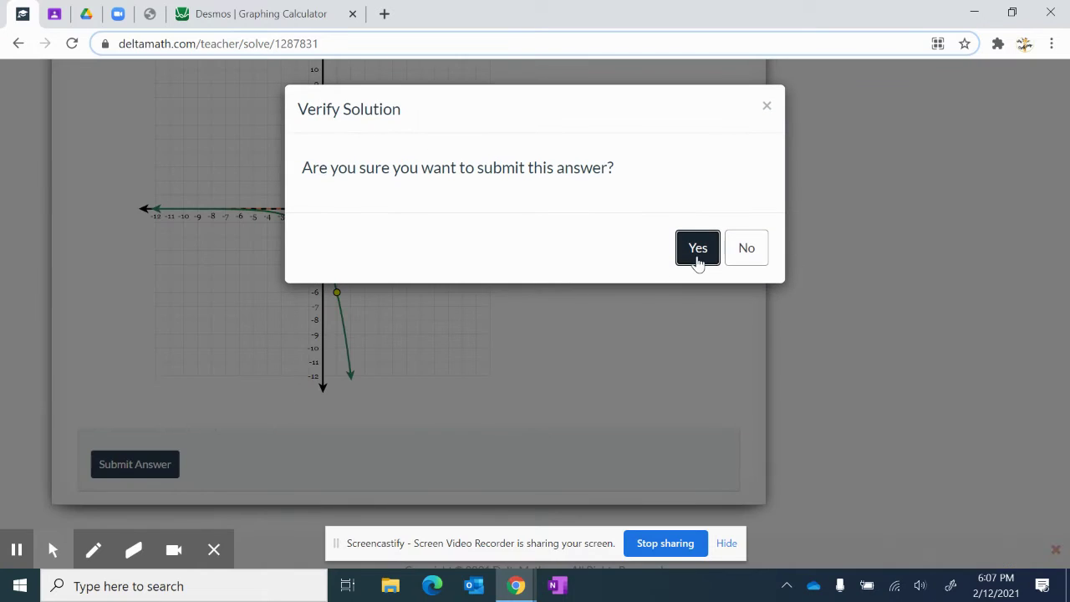
{"action": "left_click", "coordinate": [693, 259]}
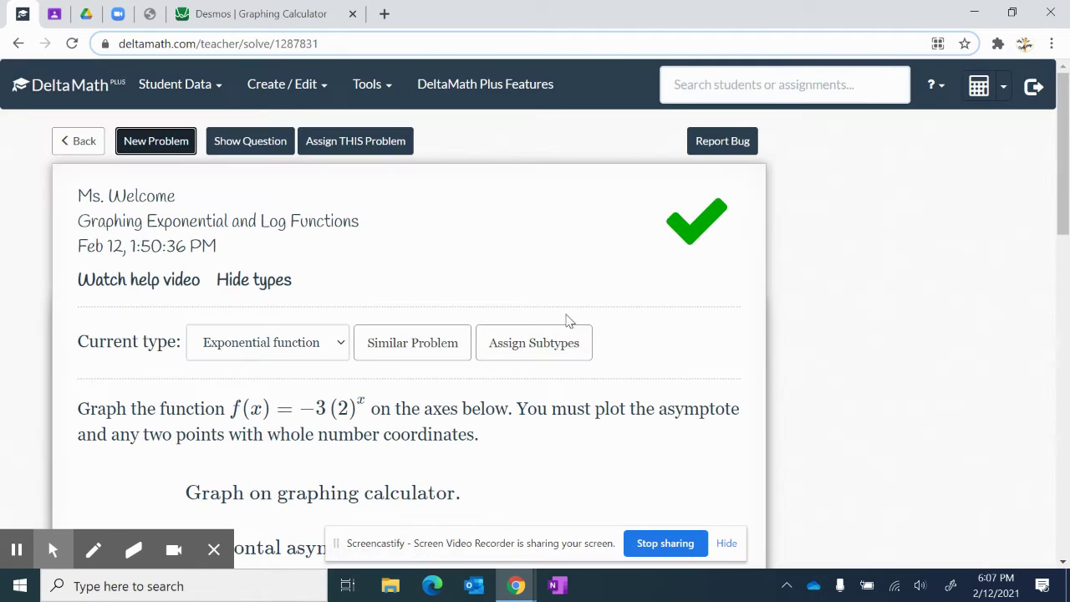
Step: Generate similar exponential function problems, stopping at f(x) = -2^(x+5) - 3
{"action": "left_click", "coordinate": [460, 339]}
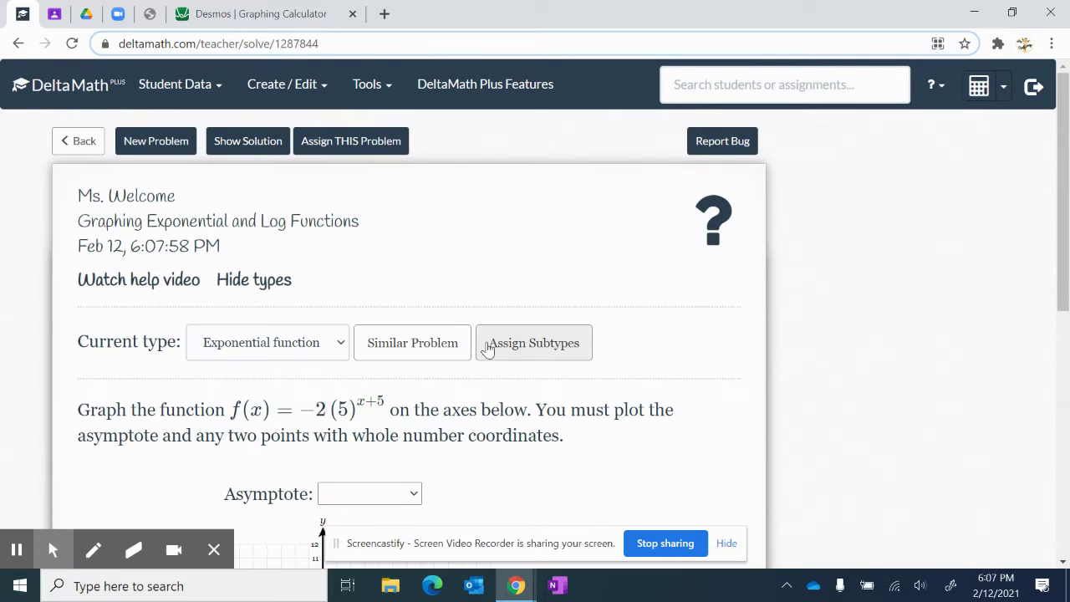
{"action": "left_click", "coordinate": [448, 351]}
{"action": "left_click", "coordinate": [445, 352]}
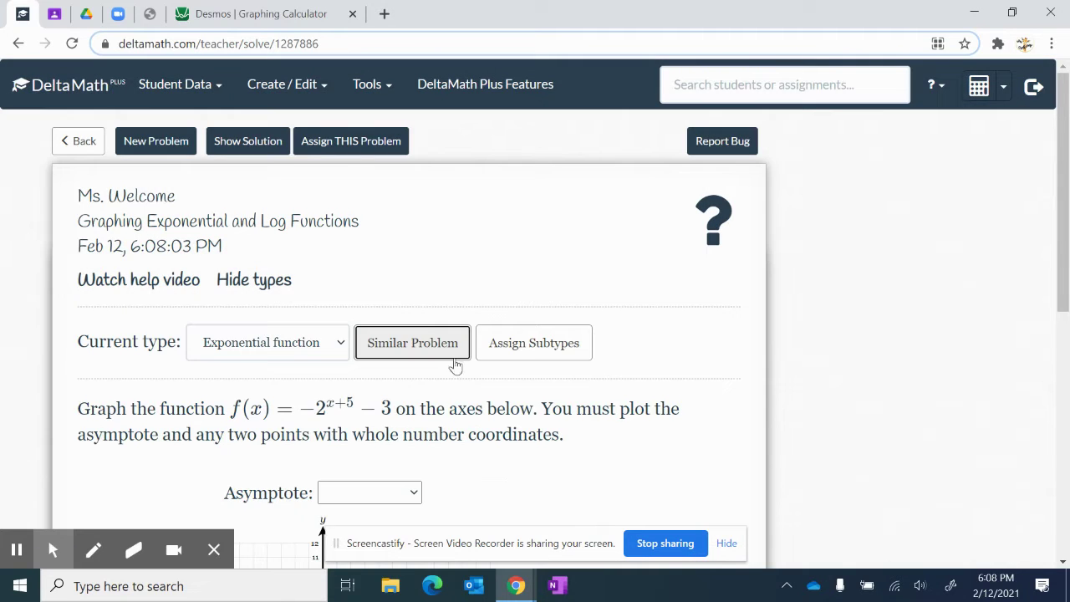
Step: Choose a horizontal asymptote for the new function and move its line to y = -3
{"action": "scroll", "coordinate": [579, 354], "scroll_direction": "down", "scroll_amount": 3}
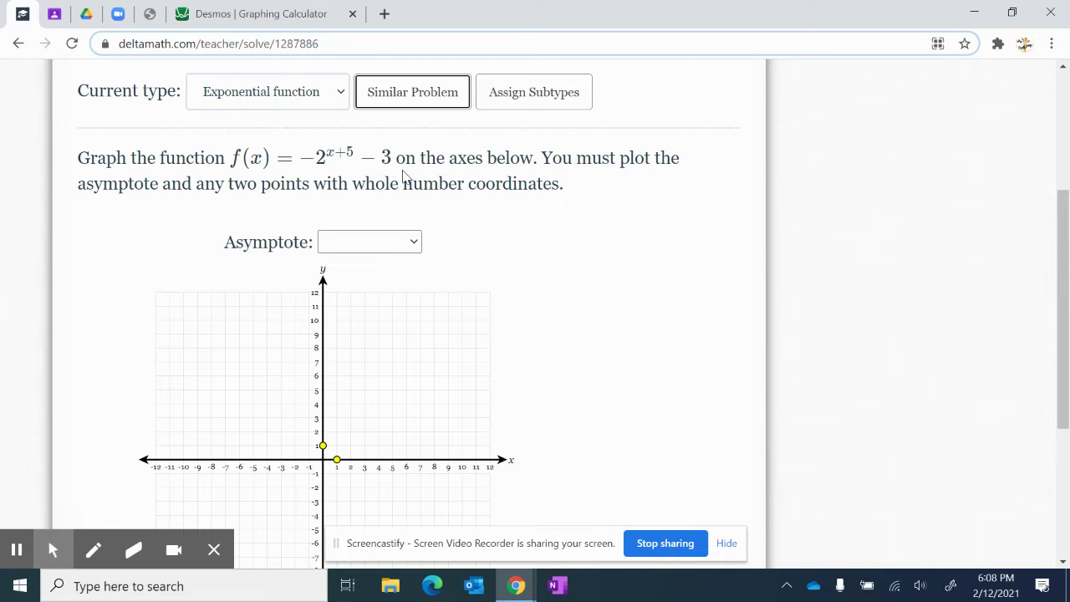
{"action": "left_click", "coordinate": [404, 243]}
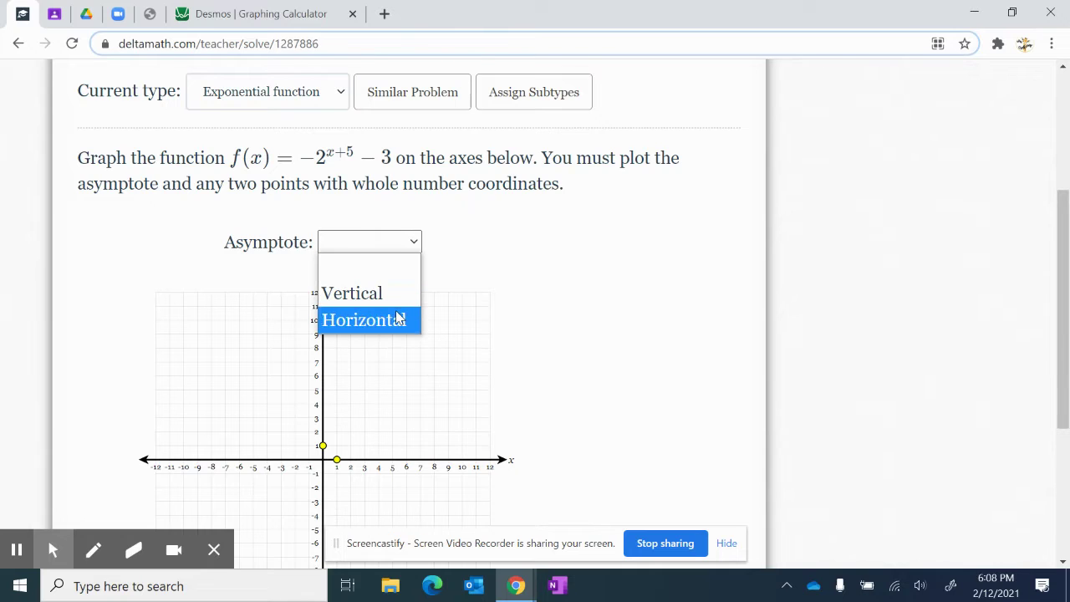
{"action": "left_click", "coordinate": [401, 320]}
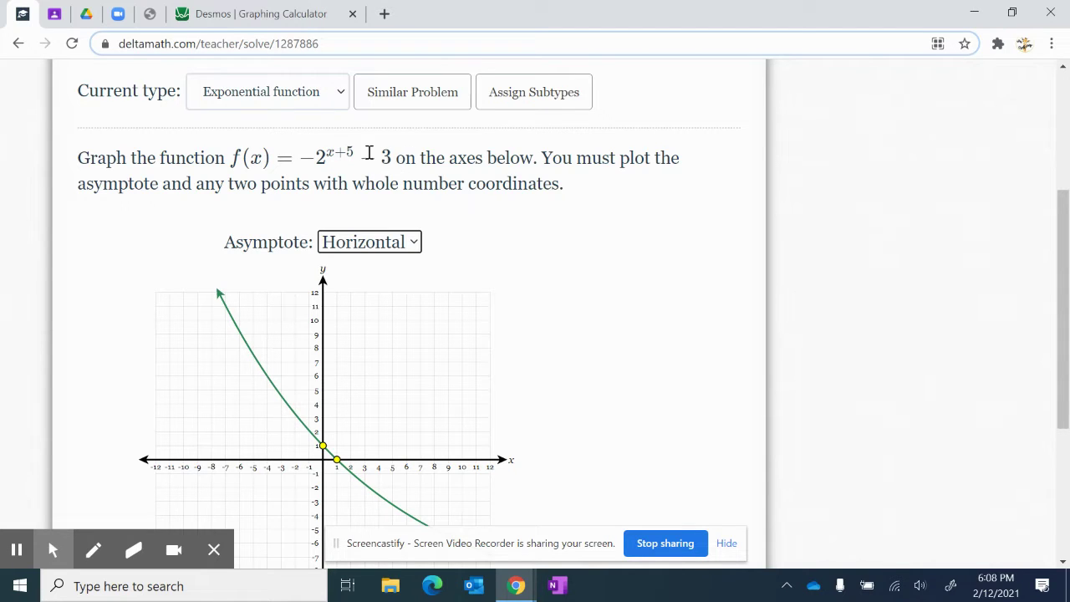
{"action": "scroll", "coordinate": [510, 216], "scroll_direction": "down", "scroll_amount": 3}
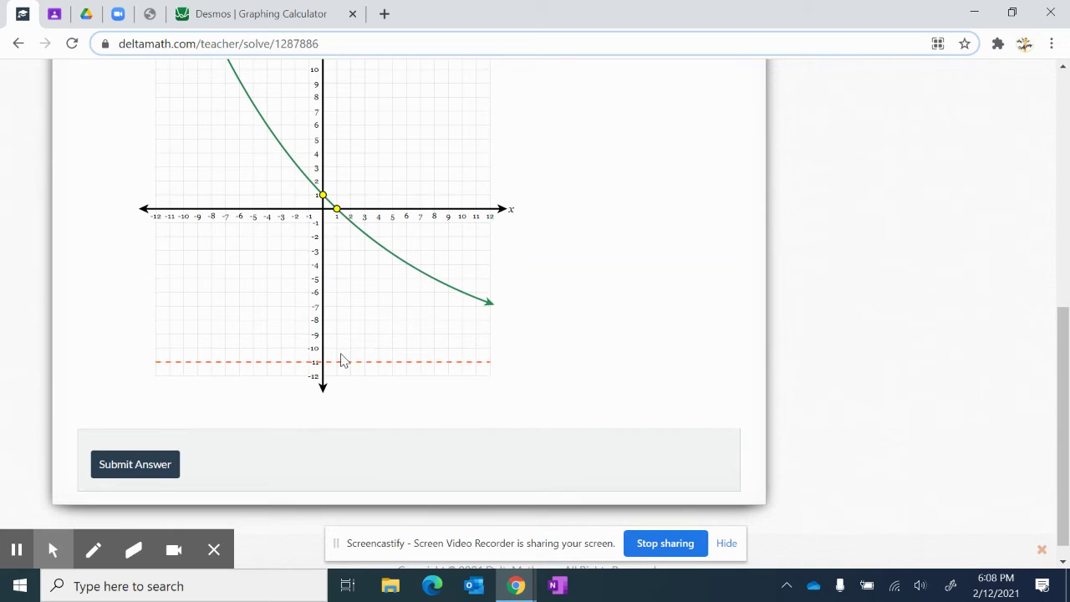
{"action": "left_click", "coordinate": [346, 371]}
{"action": "left_click_drag", "start_coordinate": [345, 370], "coordinate": [377, 257]}
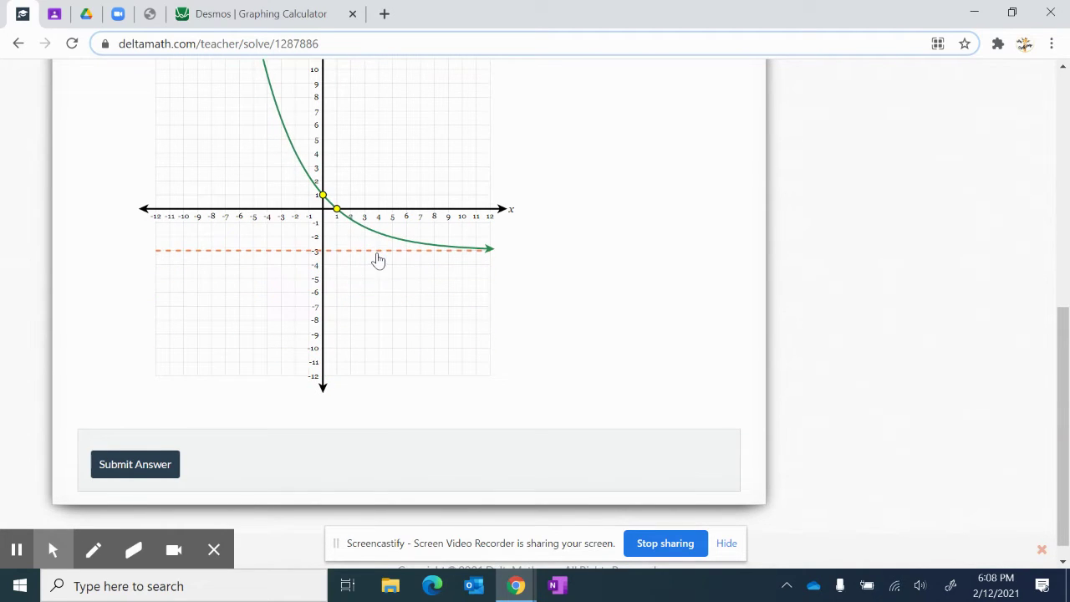
Step: Switch to the Desmos calculator and delete the -3(2)^x table
{"action": "scroll", "coordinate": [508, 330], "scroll_direction": "up", "scroll_amount": 3}
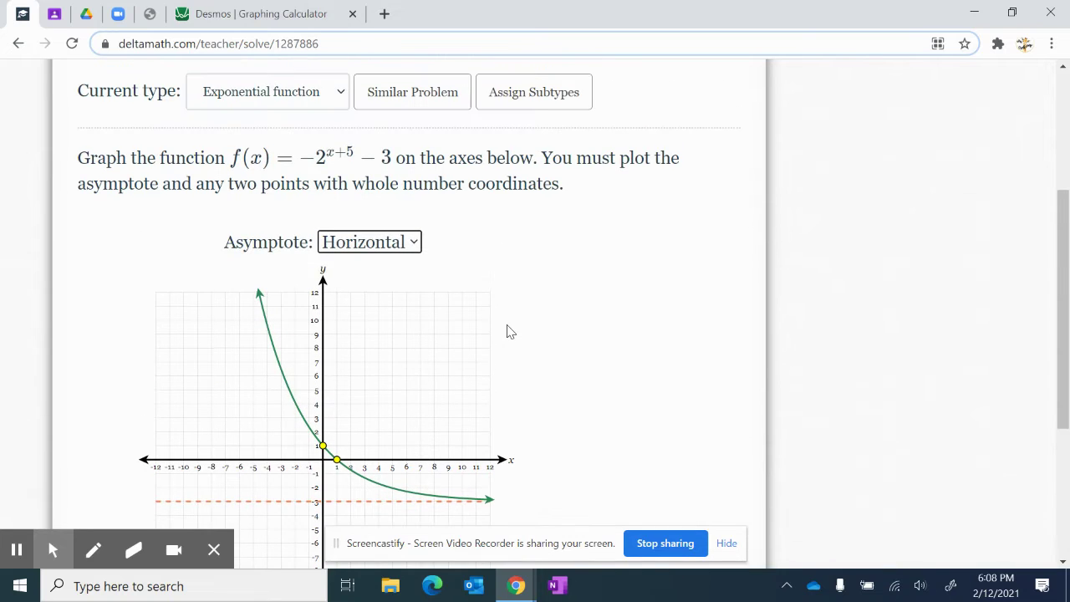
{"action": "left_click_drag", "start_coordinate": [399, 160], "coordinate": [306, 161]}
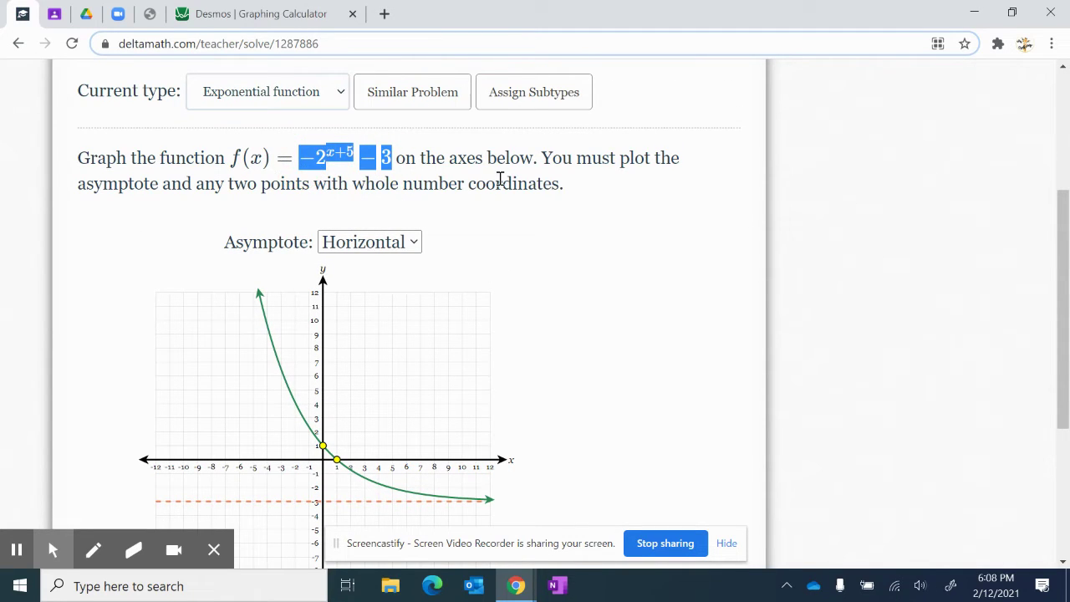
{"action": "left_click", "coordinate": [511, 225]}
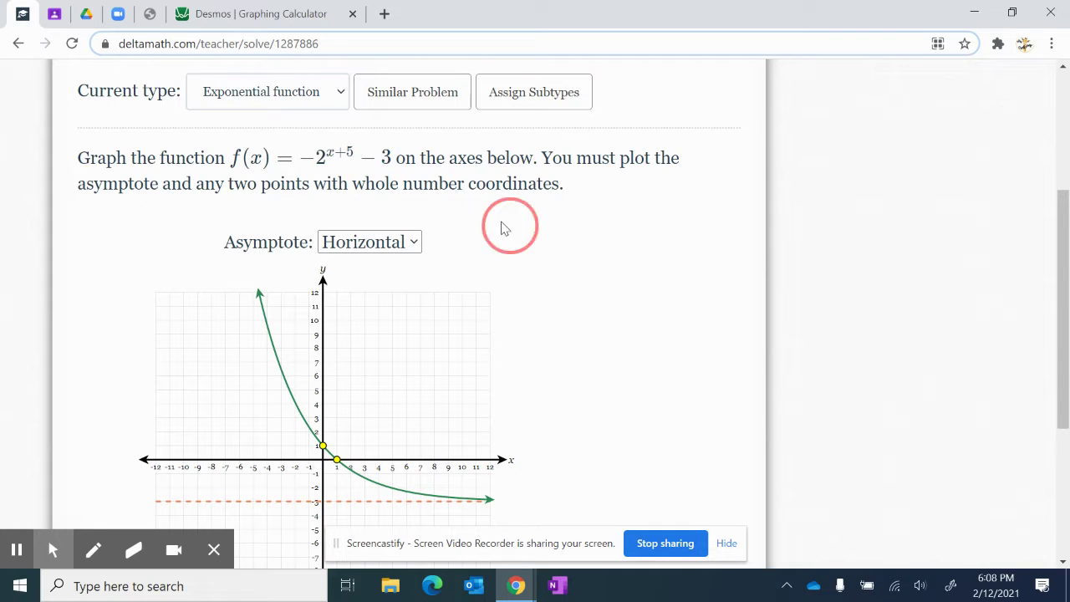
{"action": "left_click", "coordinate": [323, 21]}
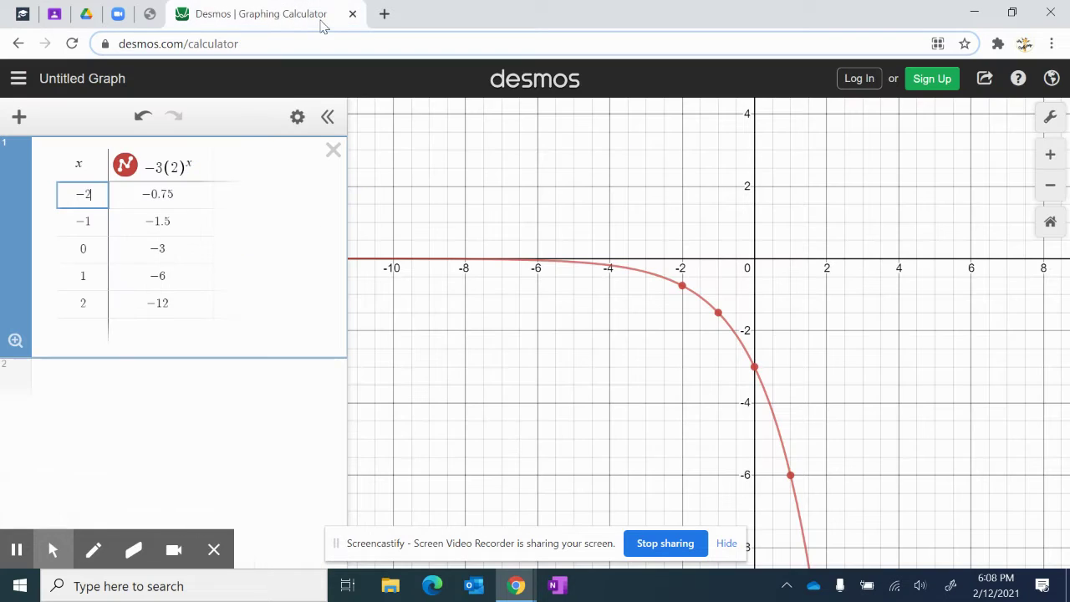
{"action": "left_click", "coordinate": [297, 116]}
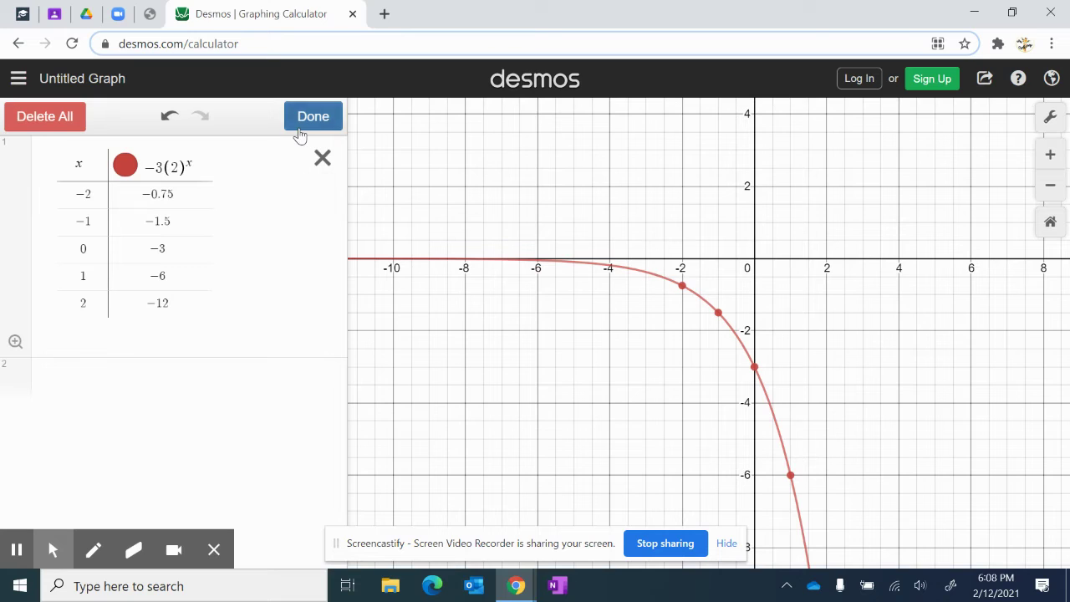
{"action": "left_click", "coordinate": [311, 117]}
{"action": "left_click", "coordinate": [332, 153]}
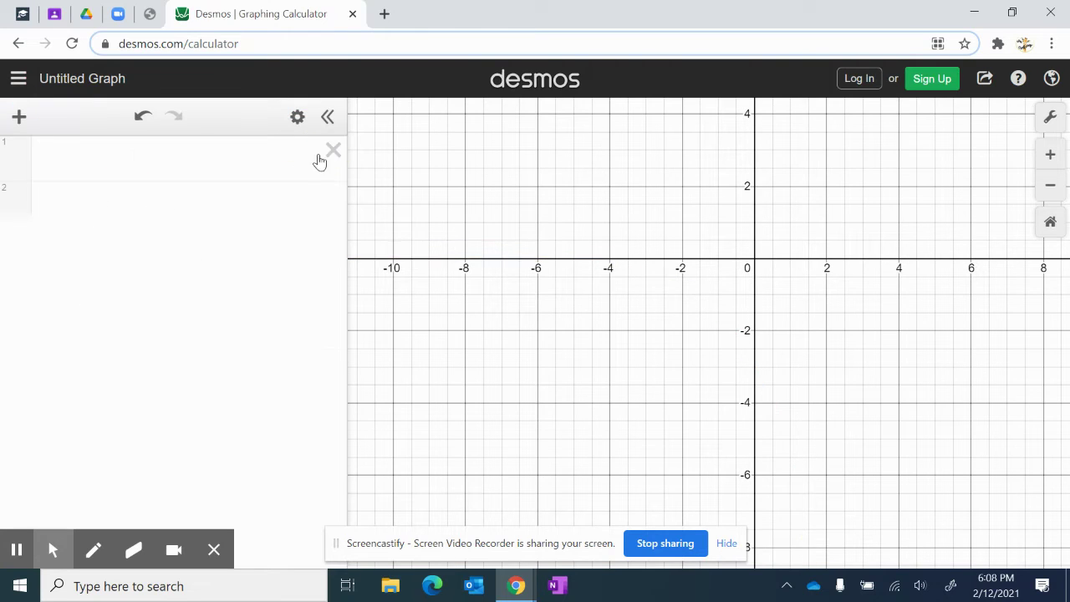
Step: Begin a new expression with -2 raised to a parenthesised exponent
{"action": "left_click", "coordinate": [197, 160]}
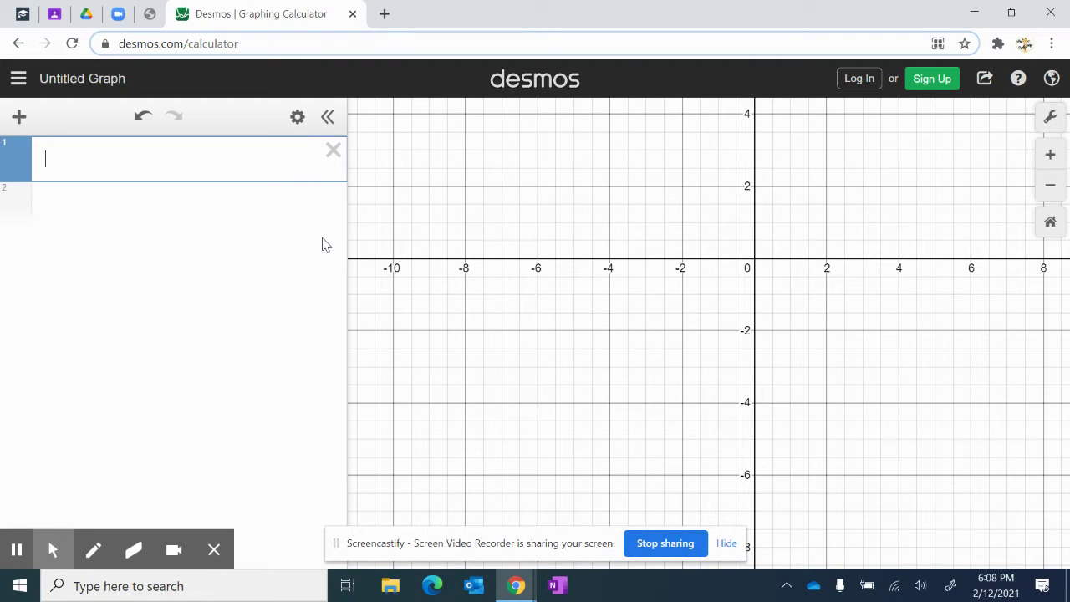
{"action": "left_click", "coordinate": [17, 17]}
{"action": "left_click", "coordinate": [233, 17]}
{"action": "type", "text": "^"}
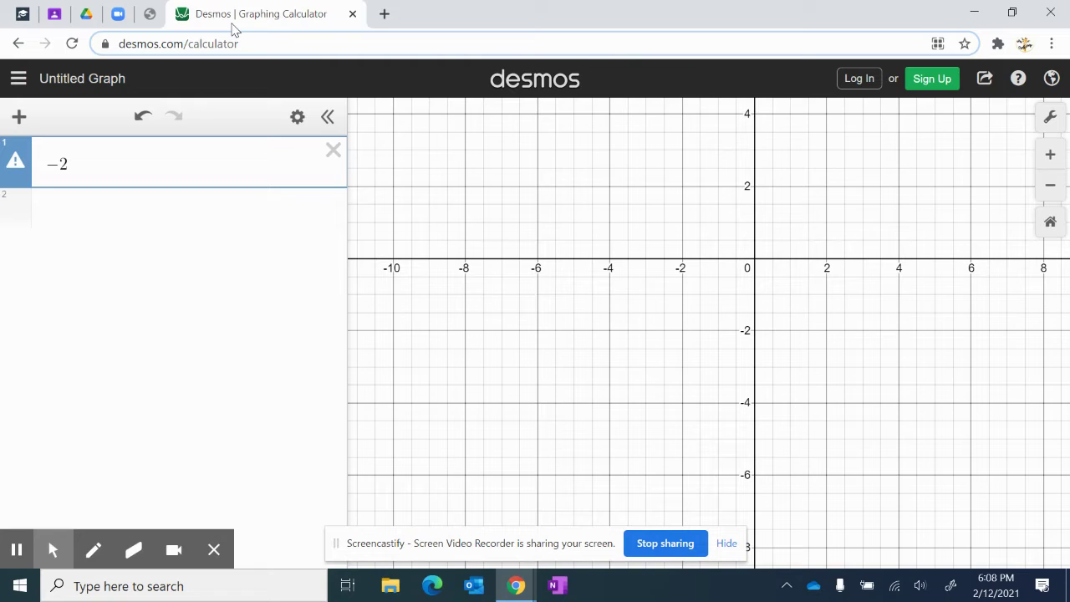
{"action": "type", "text": "^("}
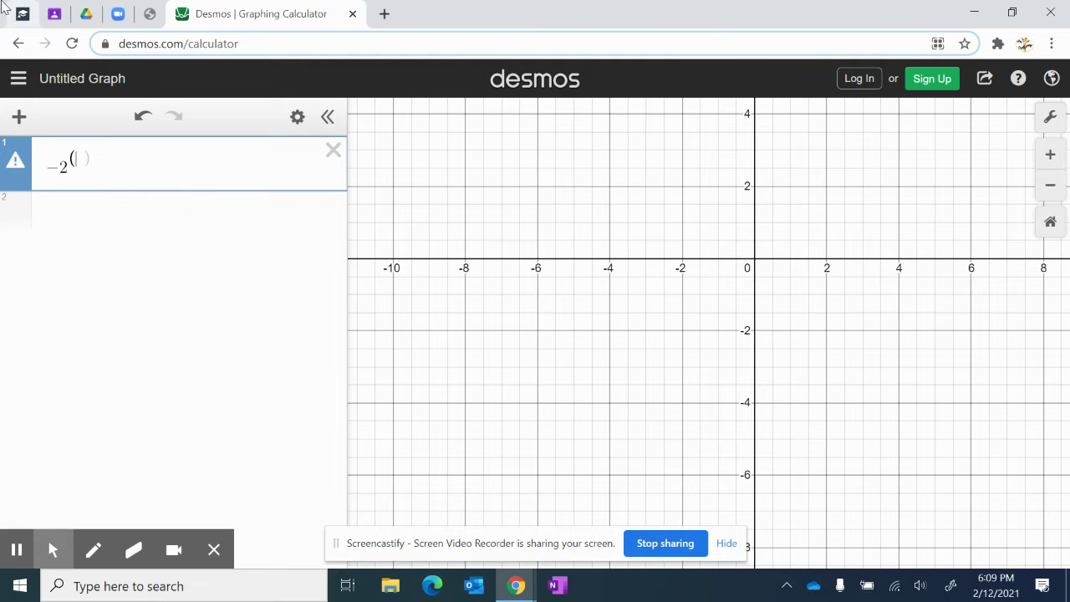
{"action": "left_click", "coordinate": [149, 13]}
{"action": "left_click", "coordinate": [305, 15]}
{"action": "type", "text": "x "}
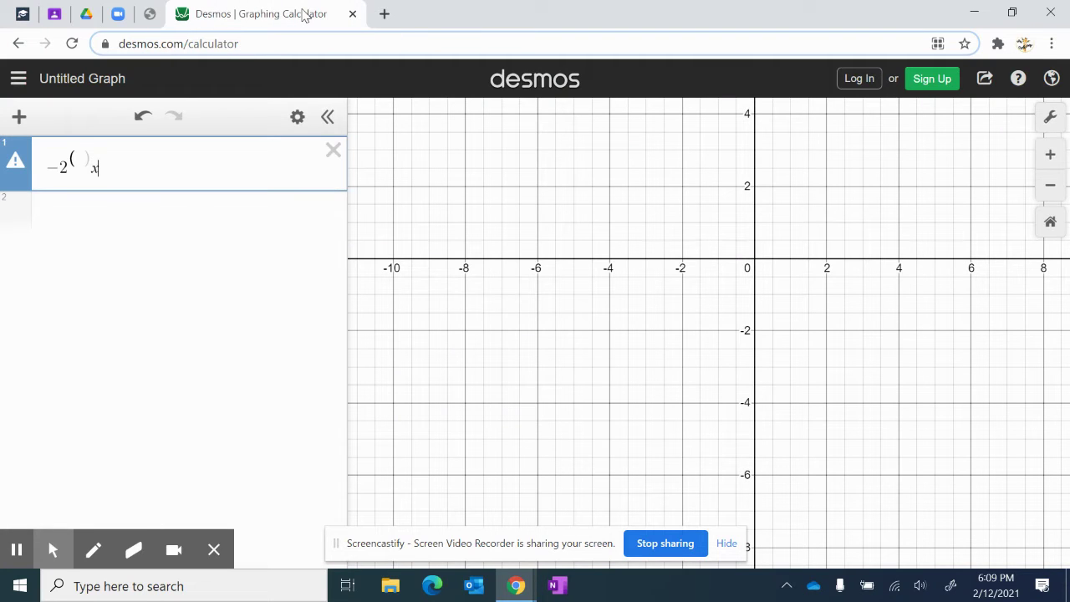
{"action": "type", "text": "+ 5)"}
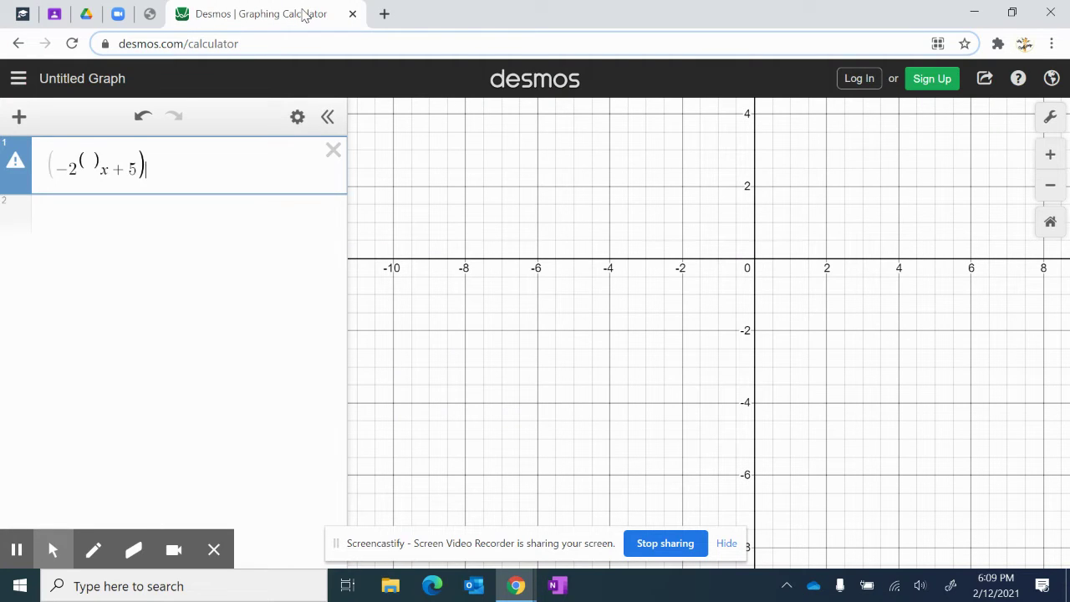
{"action": "key", "text": "BackSpace"}
{"action": "key", "text": "BackSpace"}
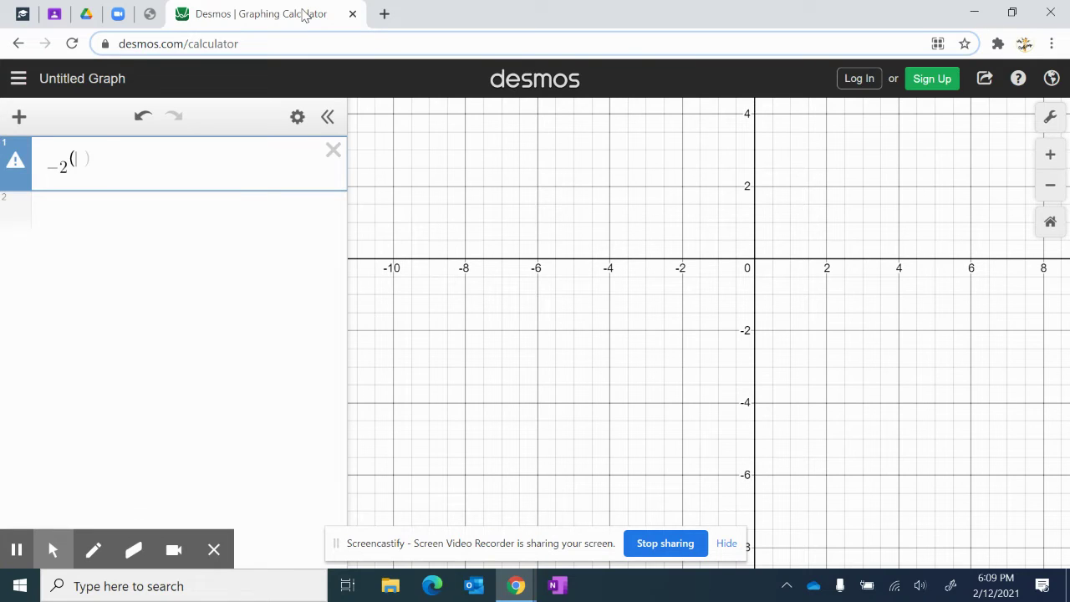
Step: Complete the expression as -2^(x+5) - 3 and convert it to a table
{"action": "type", "text": "x+5)"}
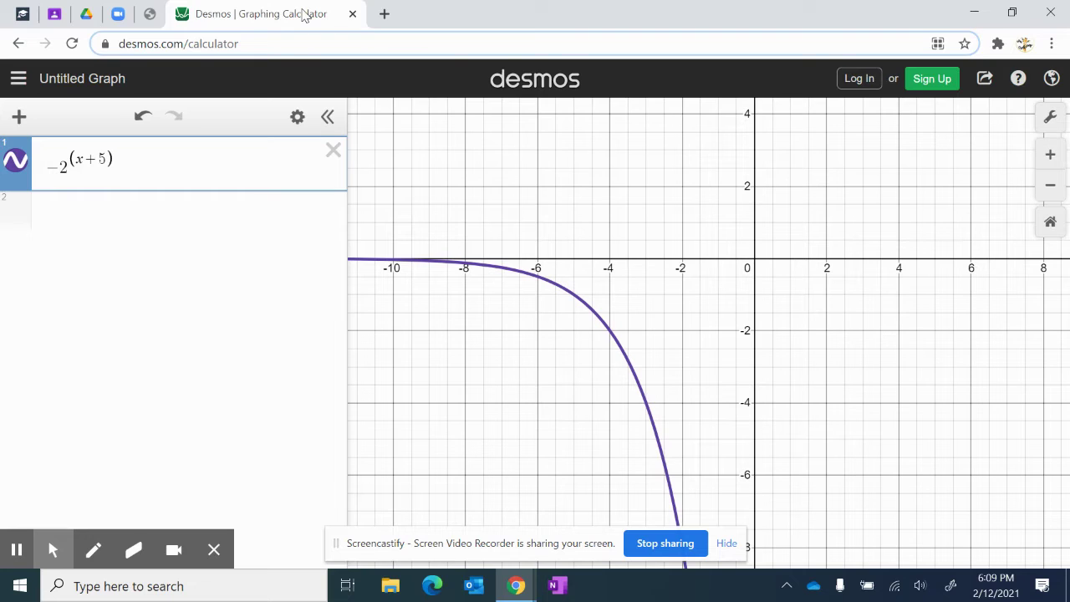
{"action": "type", "text": "-3"}
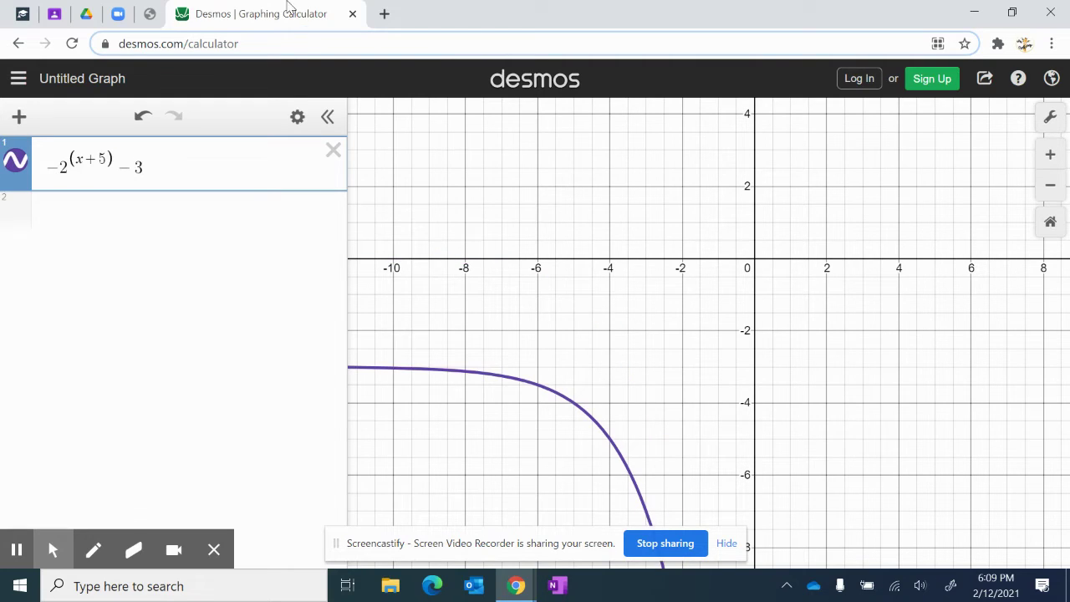
{"action": "left_click", "coordinate": [295, 124]}
{"action": "left_click", "coordinate": [243, 161]}
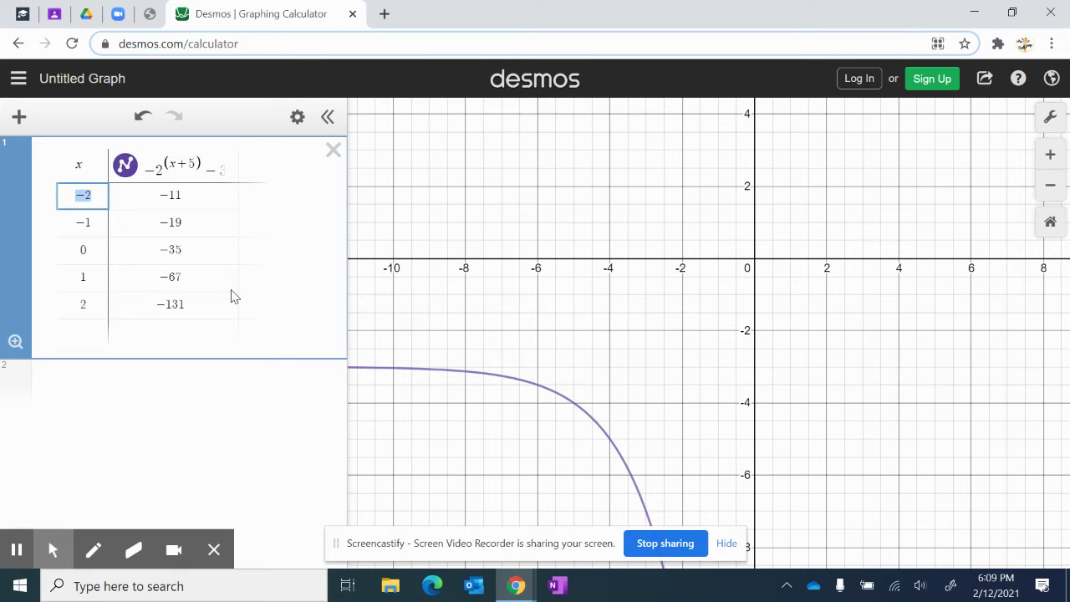
Step: Switch to the DeltaMath problem and move the graph point at (0, 1) to (-2, -11)
{"action": "left_click", "coordinate": [22, 13]}
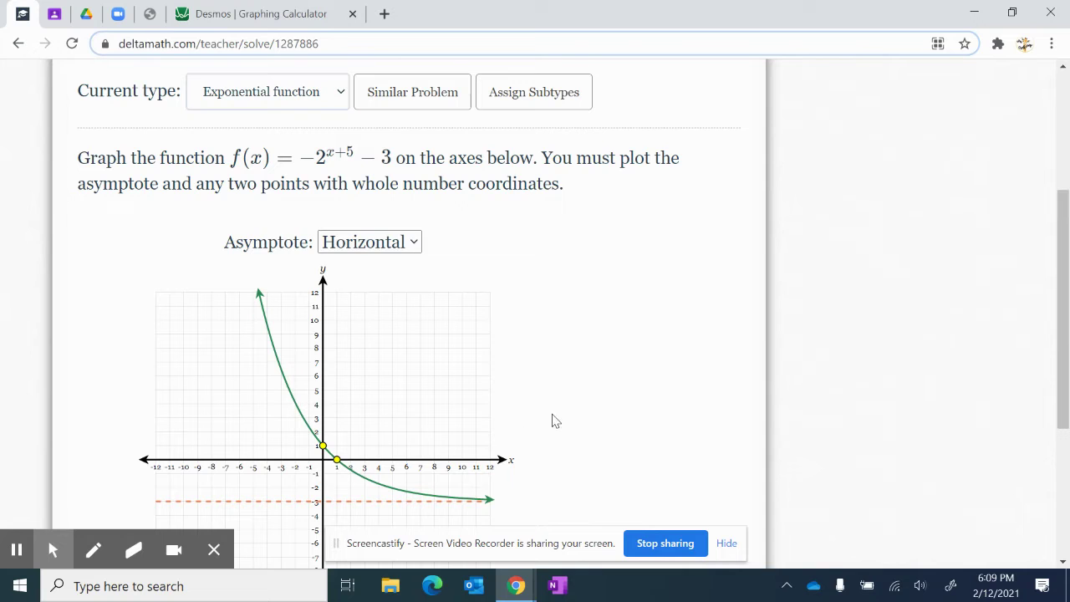
{"action": "triple_click", "coordinate": [604, 313]}
{"action": "scroll", "coordinate": [597, 325], "scroll_direction": "down", "scroll_amount": 2}
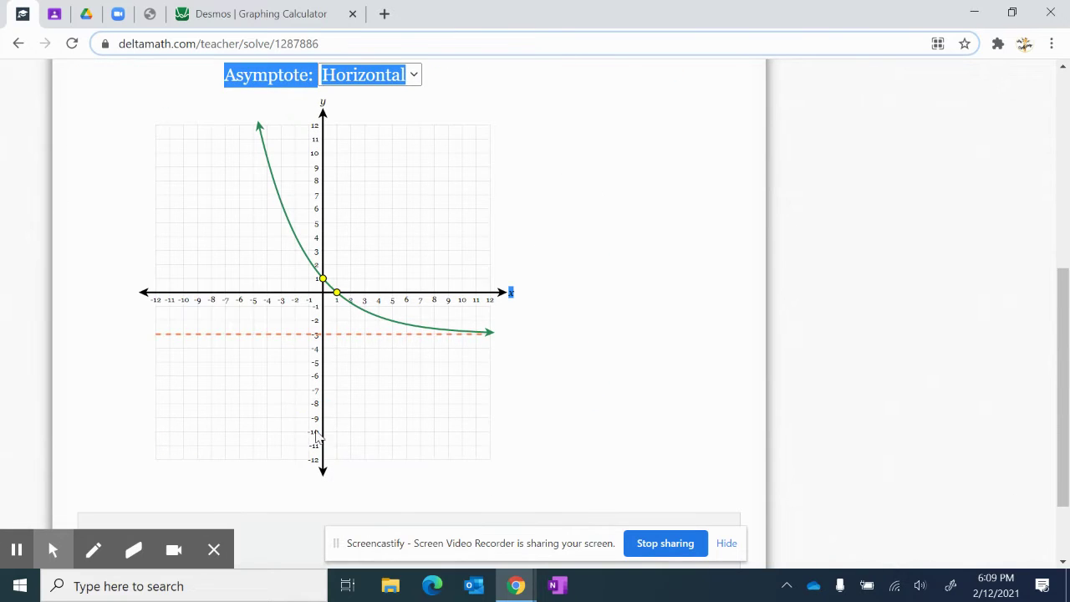
{"action": "left_click", "coordinate": [191, 15]}
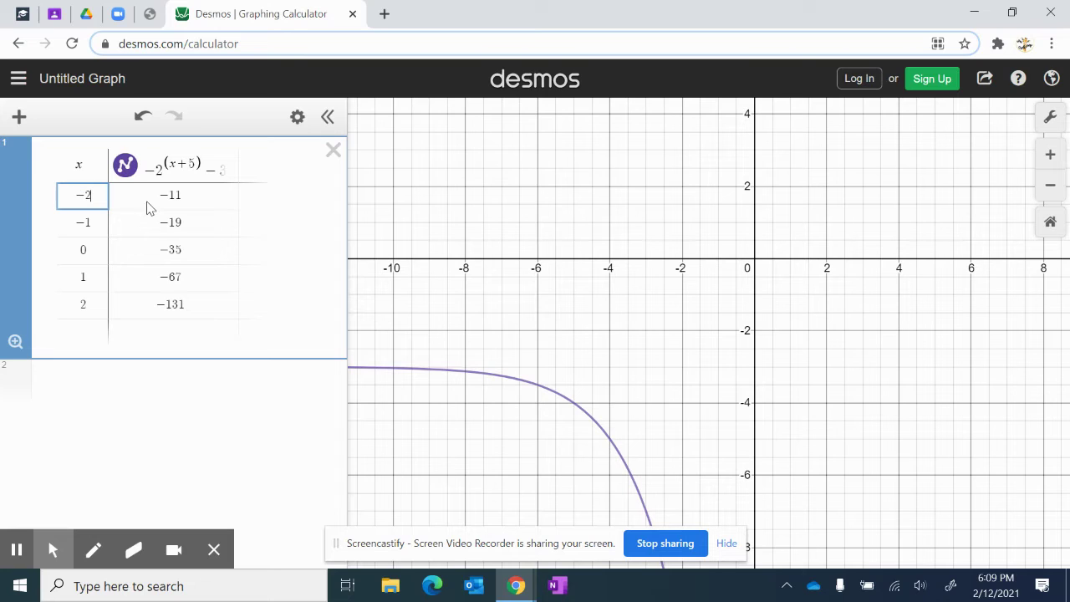
{"action": "left_click", "coordinate": [22, 14]}
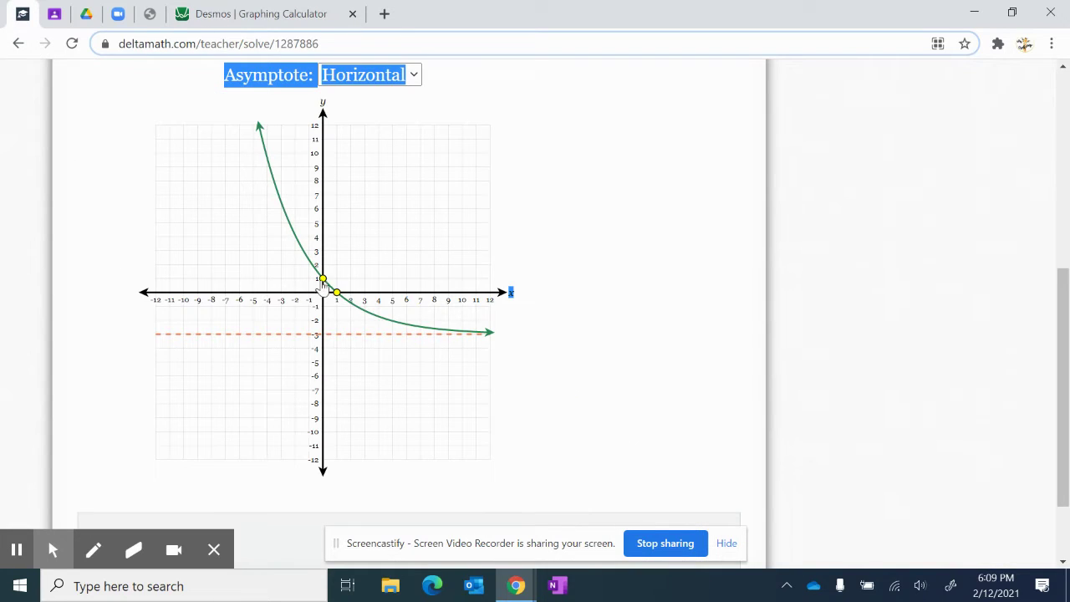
{"action": "left_click_drag", "start_coordinate": [323, 279], "coordinate": [295, 447]}
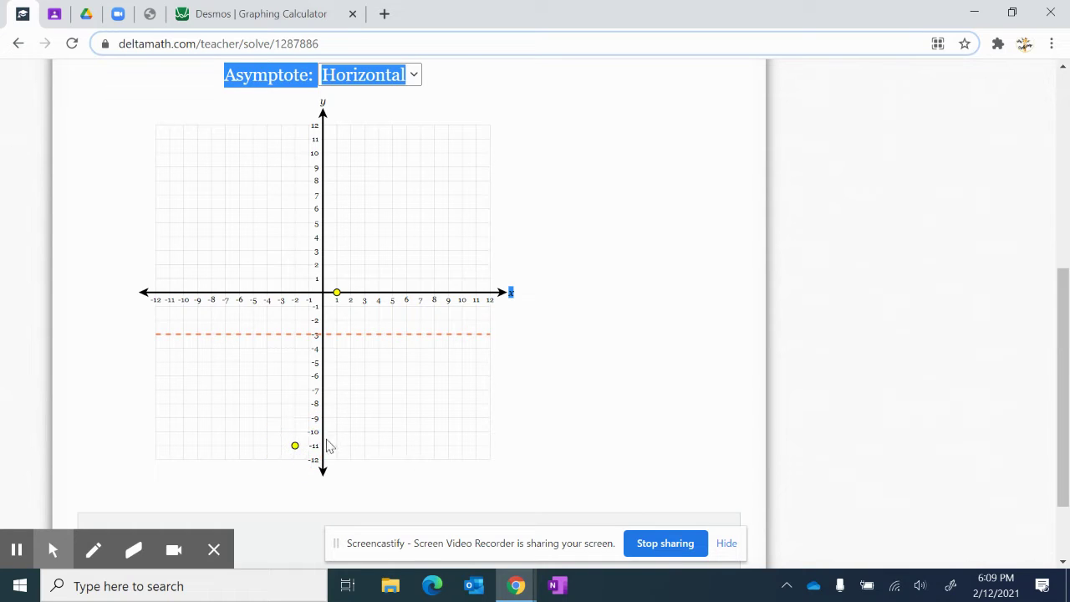
Step: Set the first x-value in the Desmos table to -3 and move the remaining DeltaMath point to (-3, -7)
{"action": "left_click", "coordinate": [215, 10]}
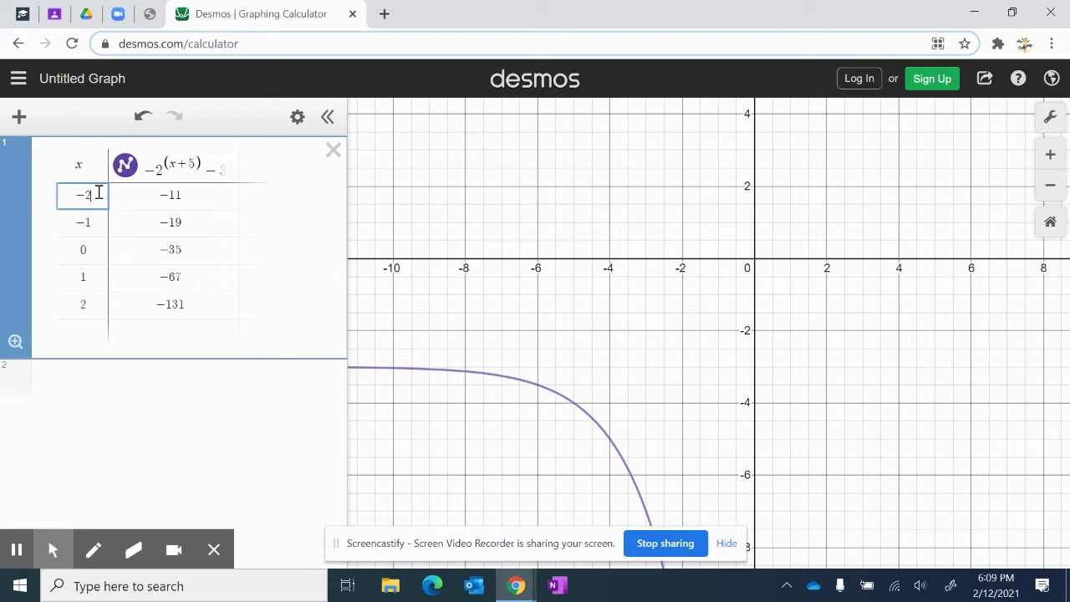
{"action": "key", "text": "BackSpace"}
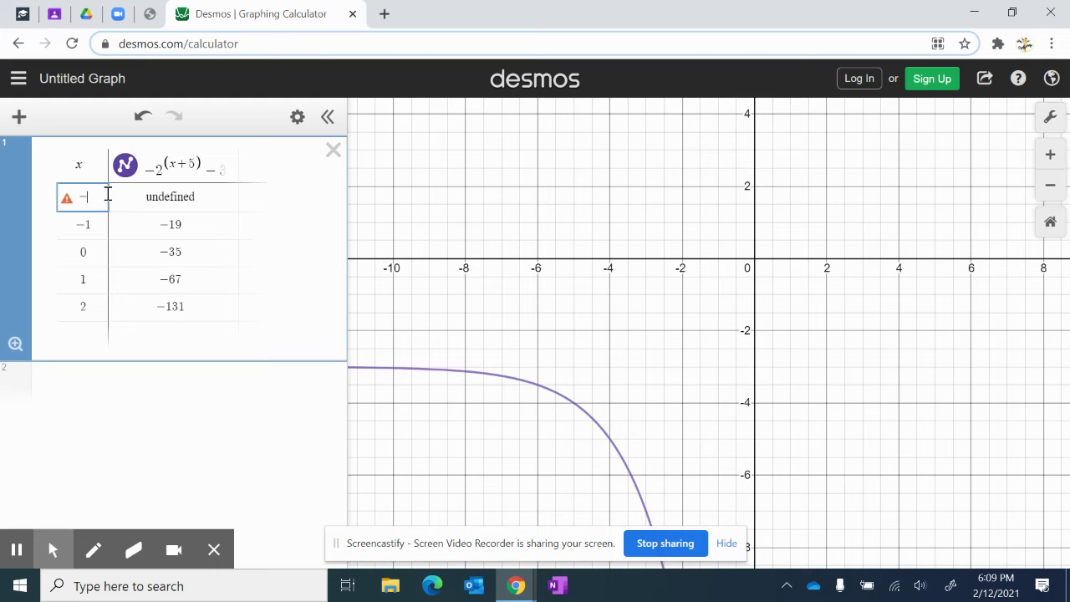
{"action": "type", "text": "3"}
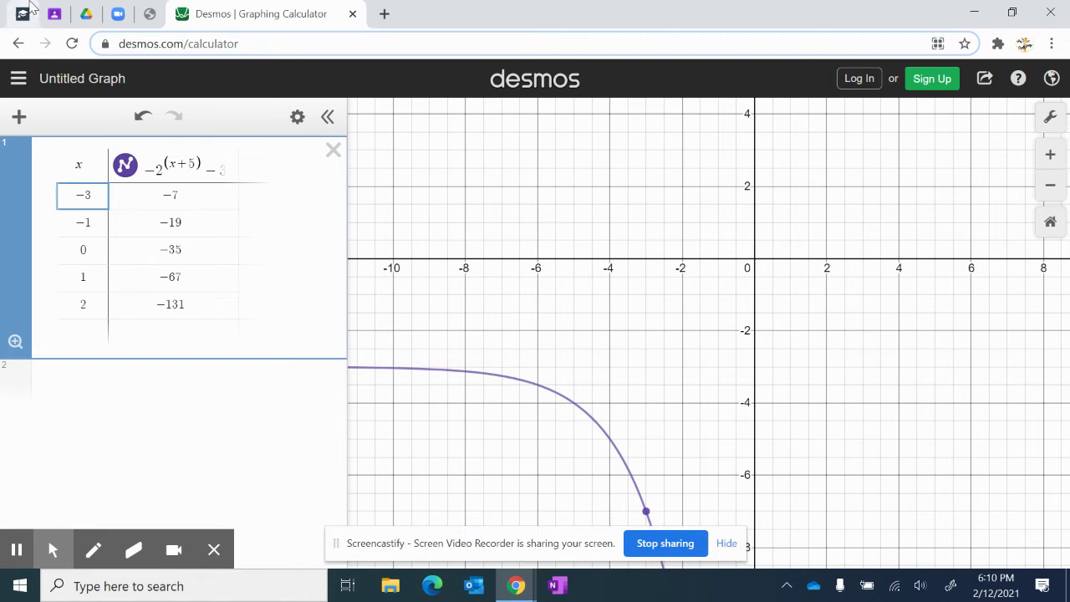
{"action": "left_click", "coordinate": [23, 13]}
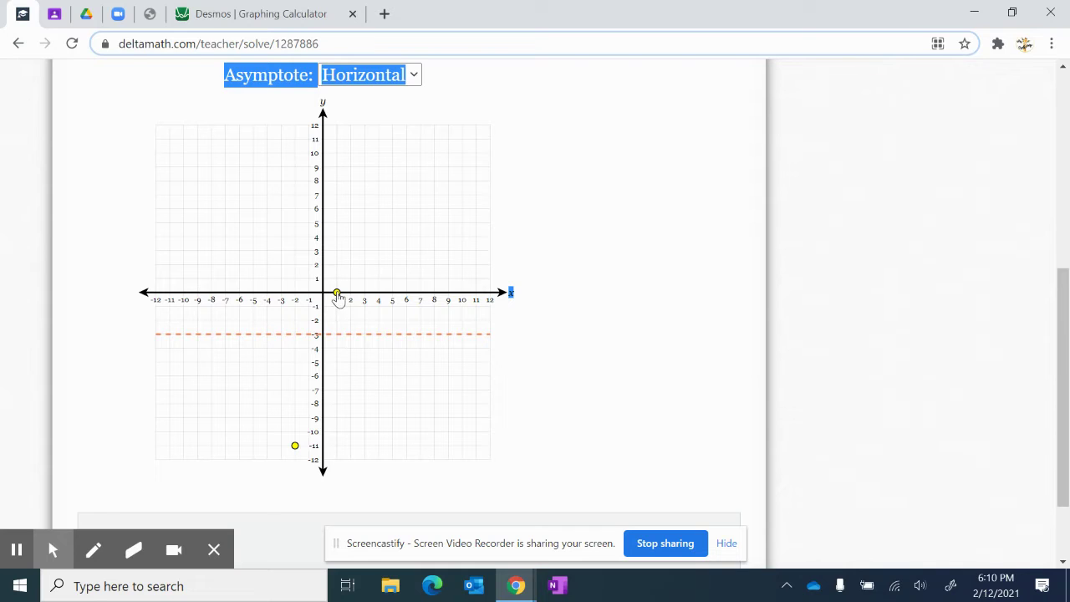
{"action": "left_click_drag", "start_coordinate": [337, 292], "coordinate": [281, 390]}
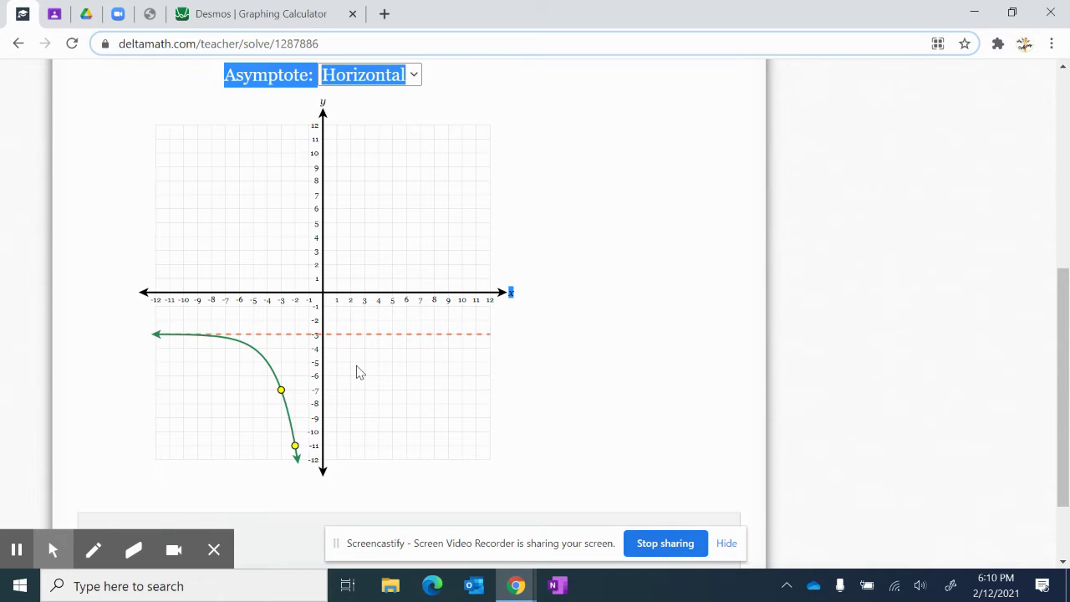
Step: Submit the finished graph of f(x) = -2^(x+5) - 3 and confirm the submission
{"action": "scroll", "coordinate": [359, 370], "scroll_direction": "down", "scroll_amount": 1}
{"action": "left_click", "coordinate": [174, 466]}
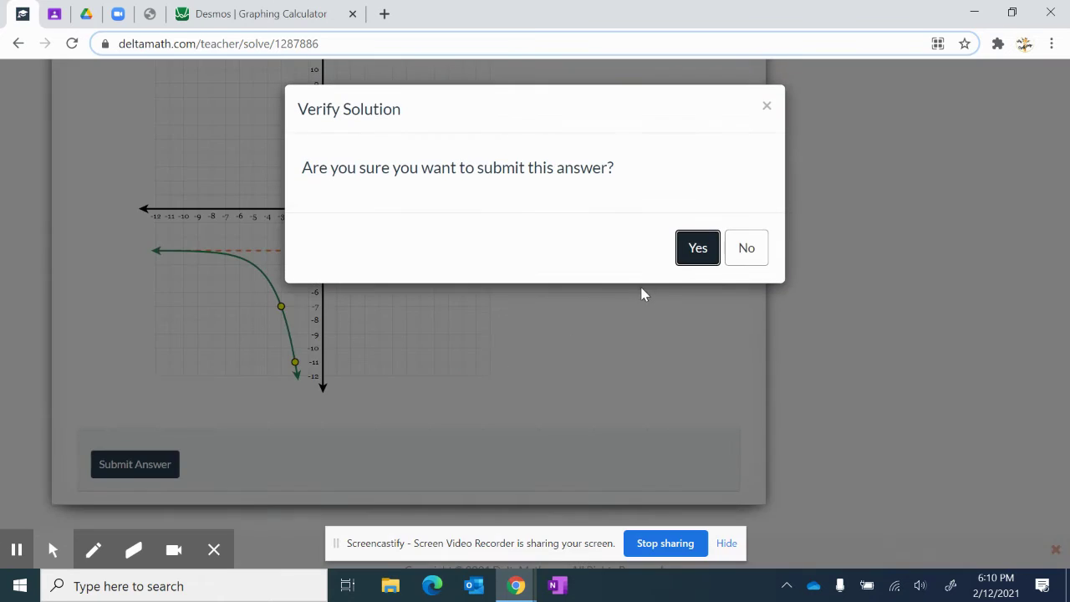
{"action": "left_click", "coordinate": [694, 255]}
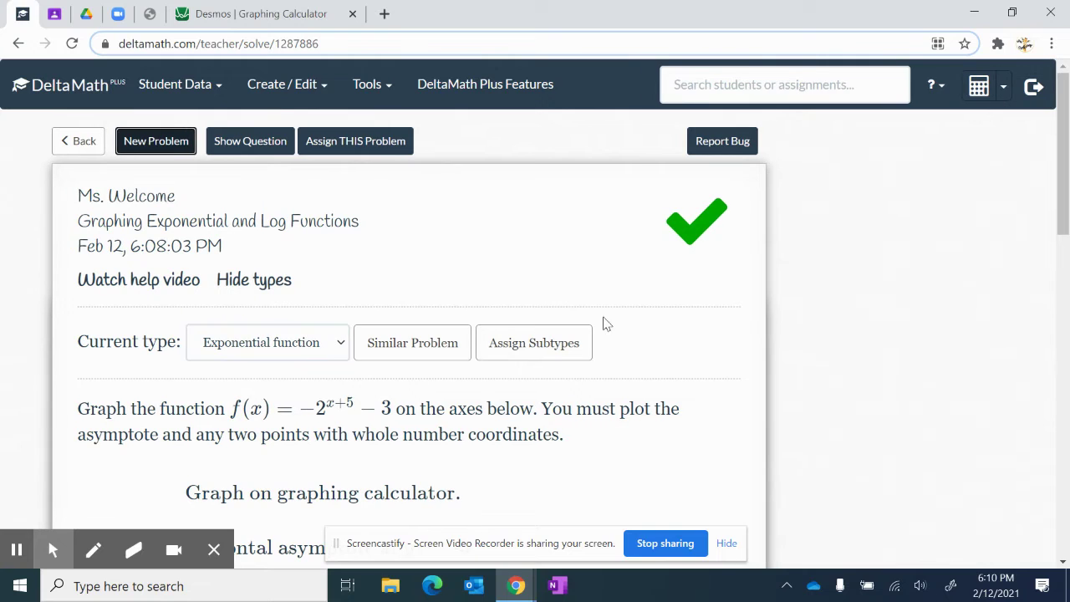
Step: Change the problem type to Logarithmic function
{"action": "scroll", "coordinate": [524, 256], "scroll_direction": "down", "scroll_amount": 1}
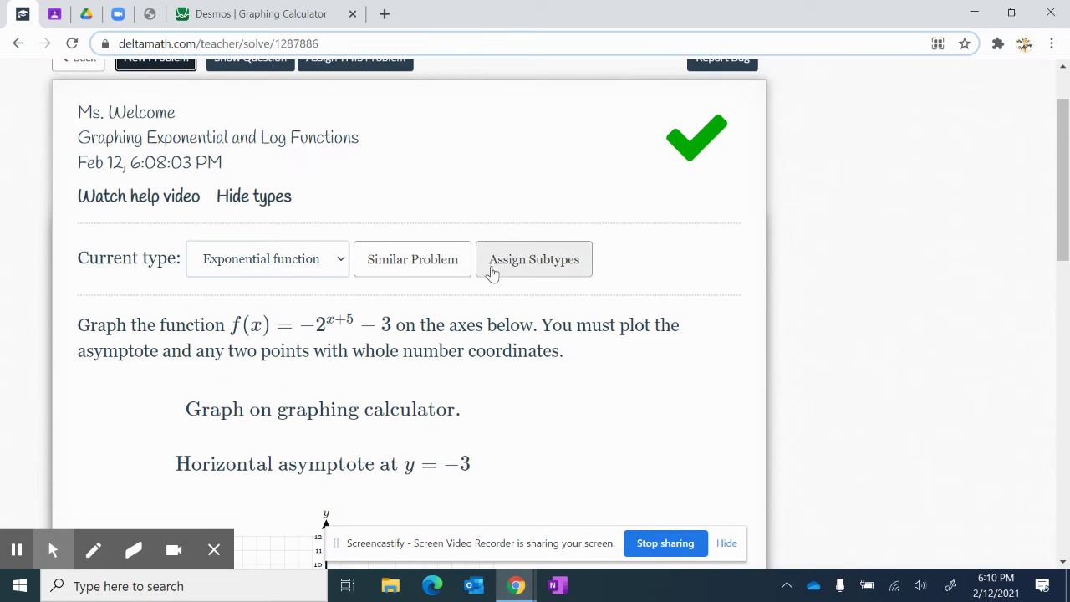
{"action": "left_click", "coordinate": [293, 264]}
{"action": "left_click", "coordinate": [262, 319]}
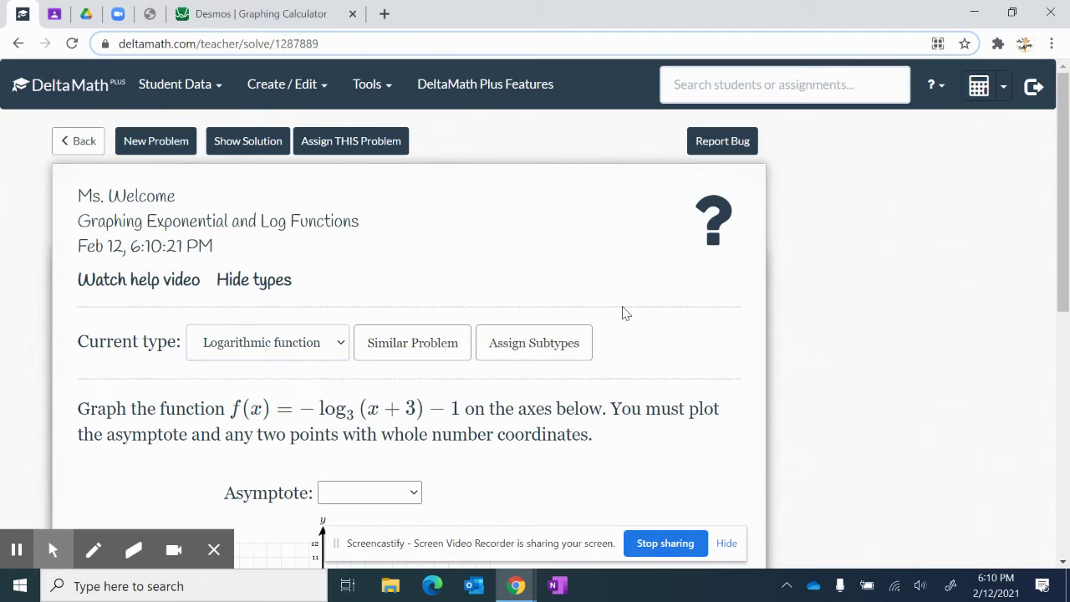
Step: Choose a vertical asymptote for the logarithmic function and move its line to x = -3
{"action": "scroll", "coordinate": [631, 306], "scroll_direction": "down", "scroll_amount": 2}
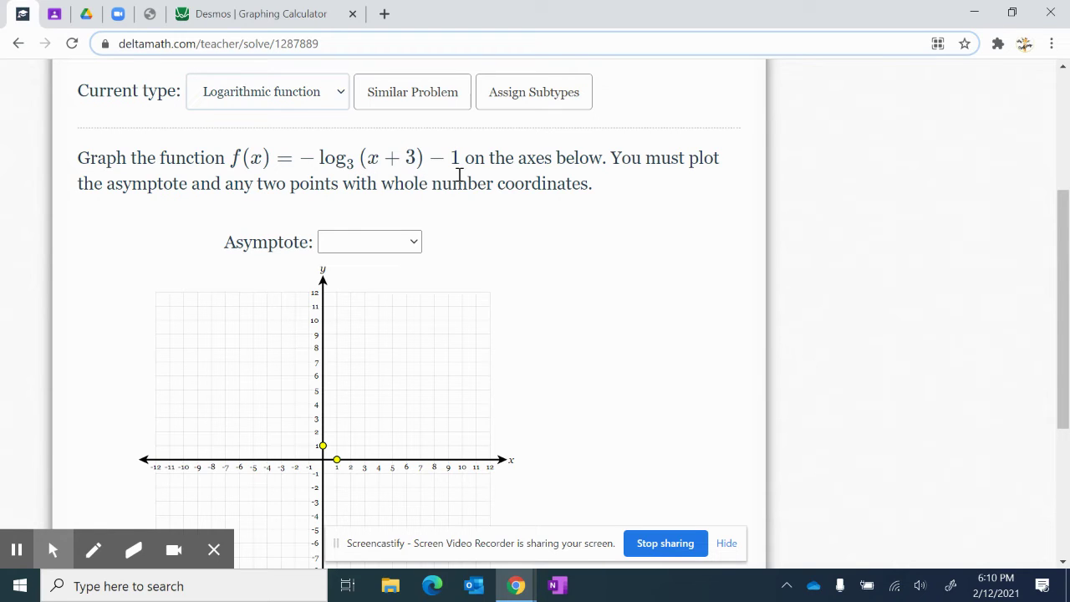
{"action": "left_click", "coordinate": [393, 244]}
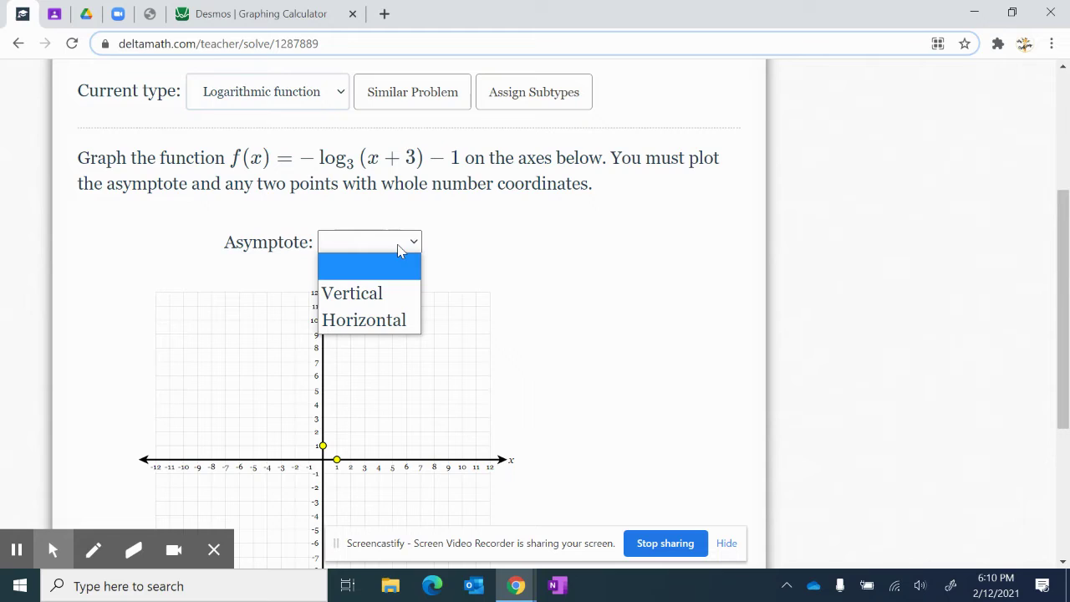
{"action": "left_click", "coordinate": [360, 296]}
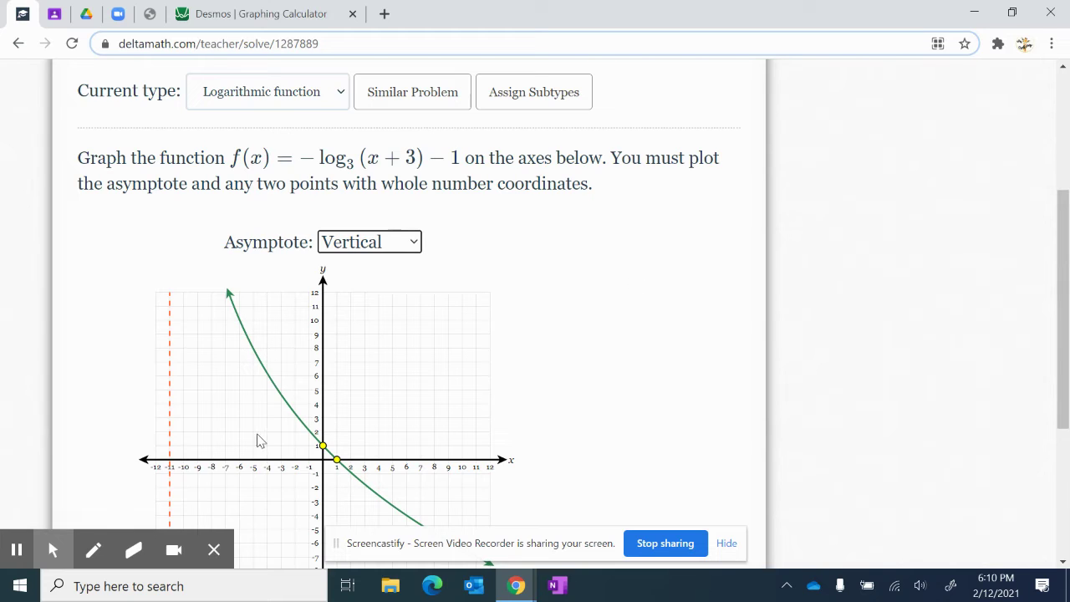
{"action": "left_click_drag", "start_coordinate": [169, 407], "coordinate": [281, 394]}
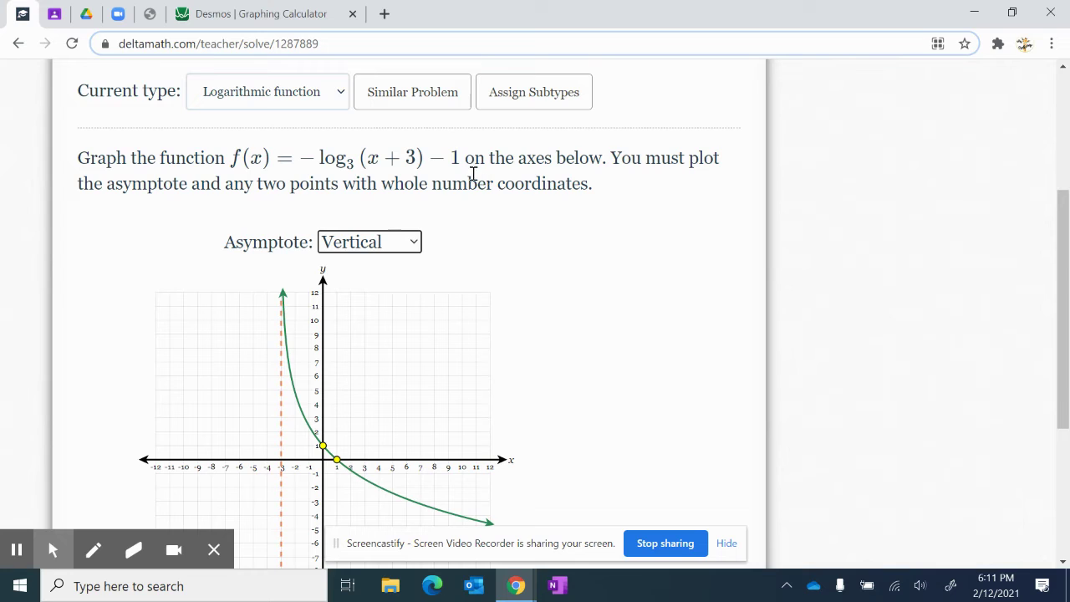
Step: Switch to the Desmos calculator, delete the -2^(x+5) - 3 table and activate the empty expression line
{"action": "left_click_drag", "start_coordinate": [461, 165], "coordinate": [297, 164]}
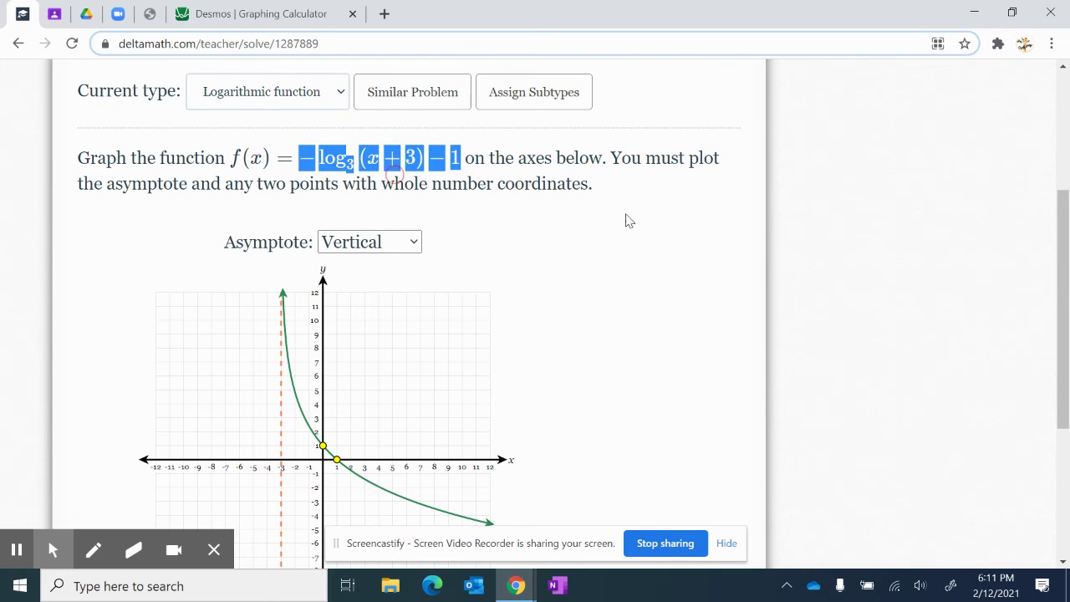
{"action": "left_click", "coordinate": [654, 281]}
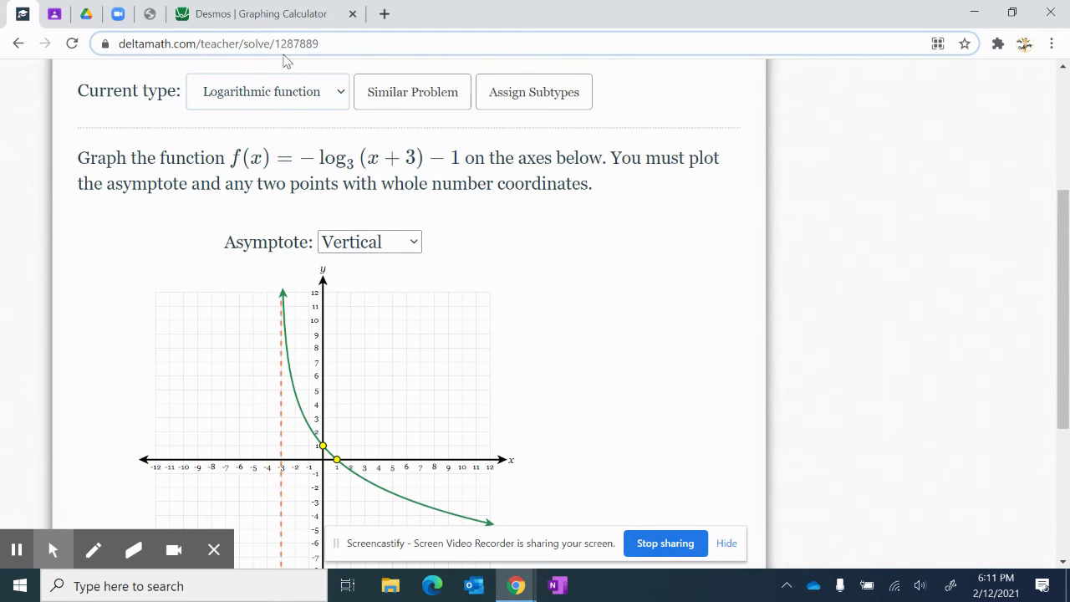
{"action": "left_click", "coordinate": [289, 14]}
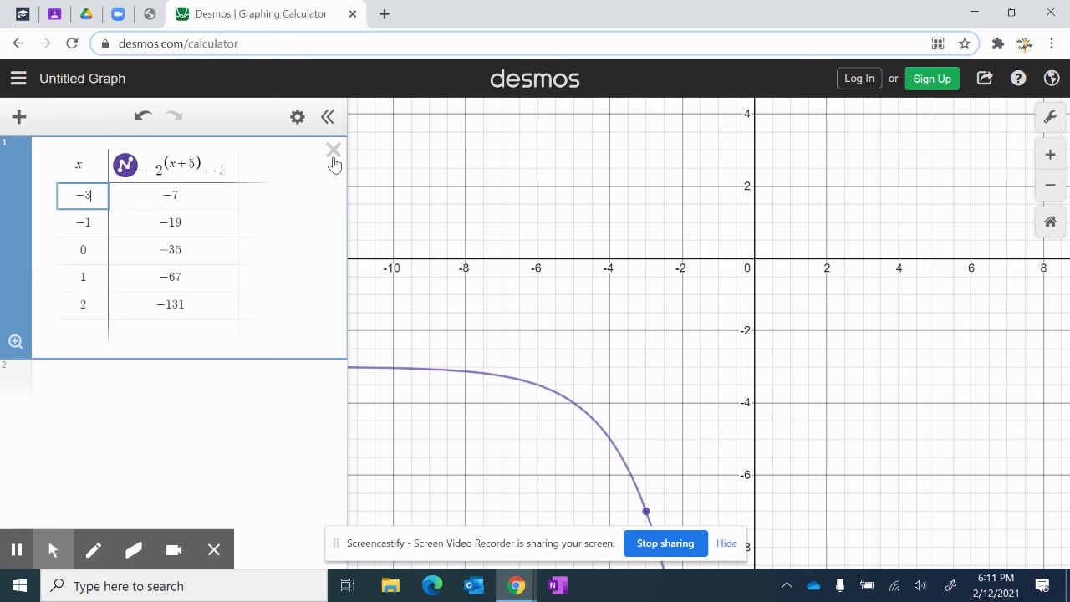
{"action": "left_click", "coordinate": [333, 161]}
{"action": "left_click", "coordinate": [227, 163]}
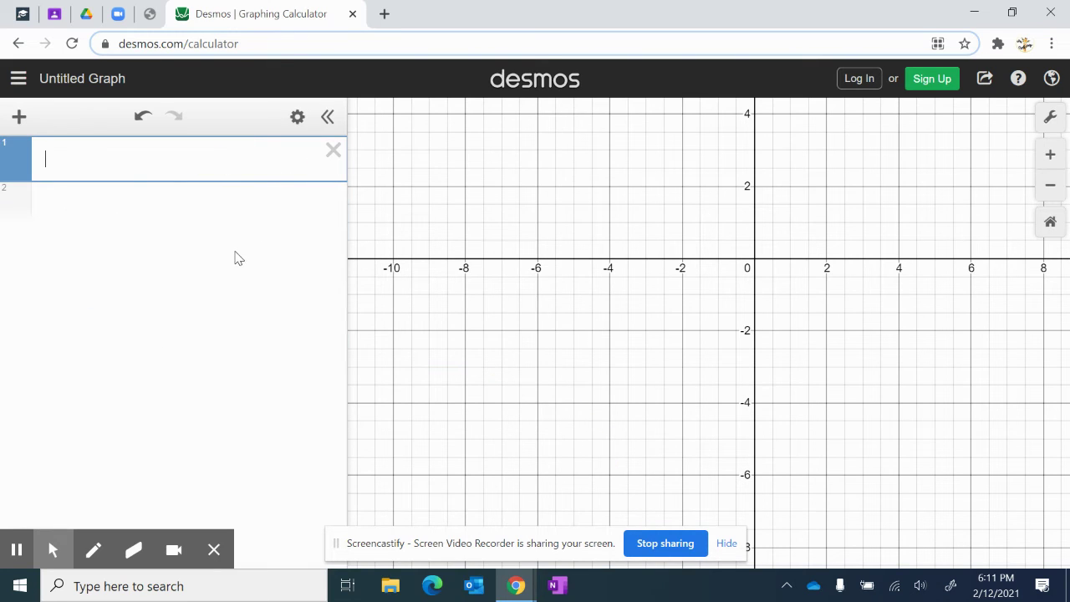
Step: Start the Desmos expression with a minus sign and insert a logarithm function with a custom base
{"action": "type", "text": "-"}
{"action": "left_click", "coordinate": [21, 13]}
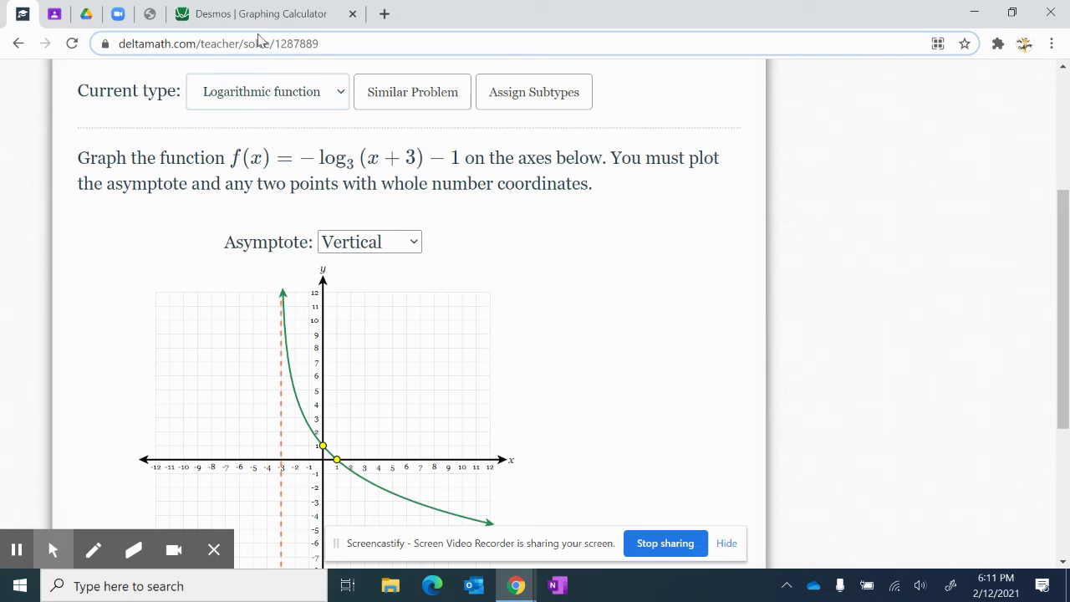
{"action": "left_click", "coordinate": [284, 13]}
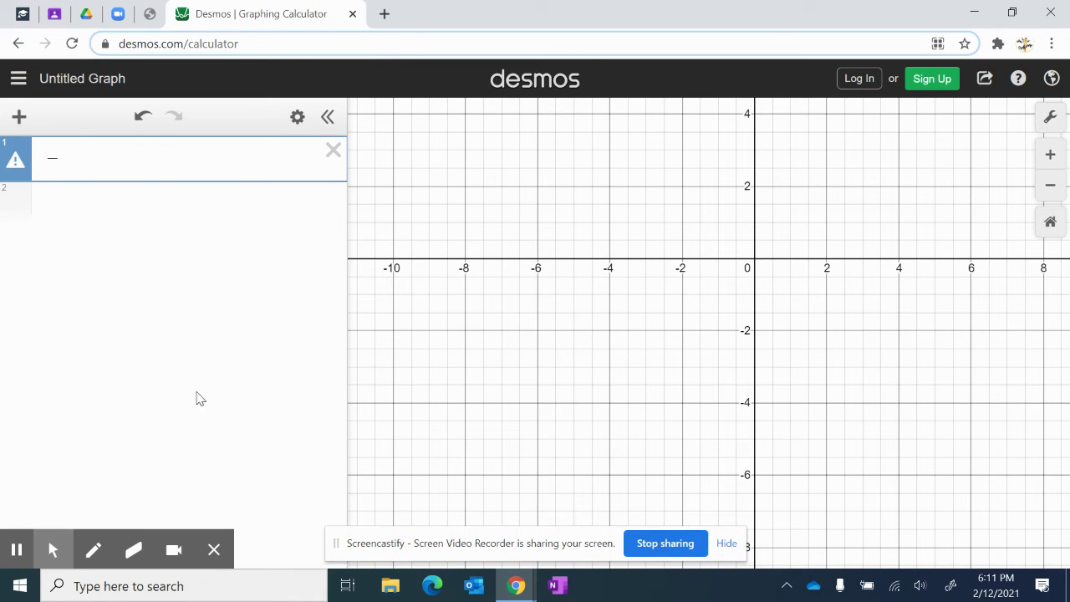
{"action": "left_click", "coordinate": [216, 551]}
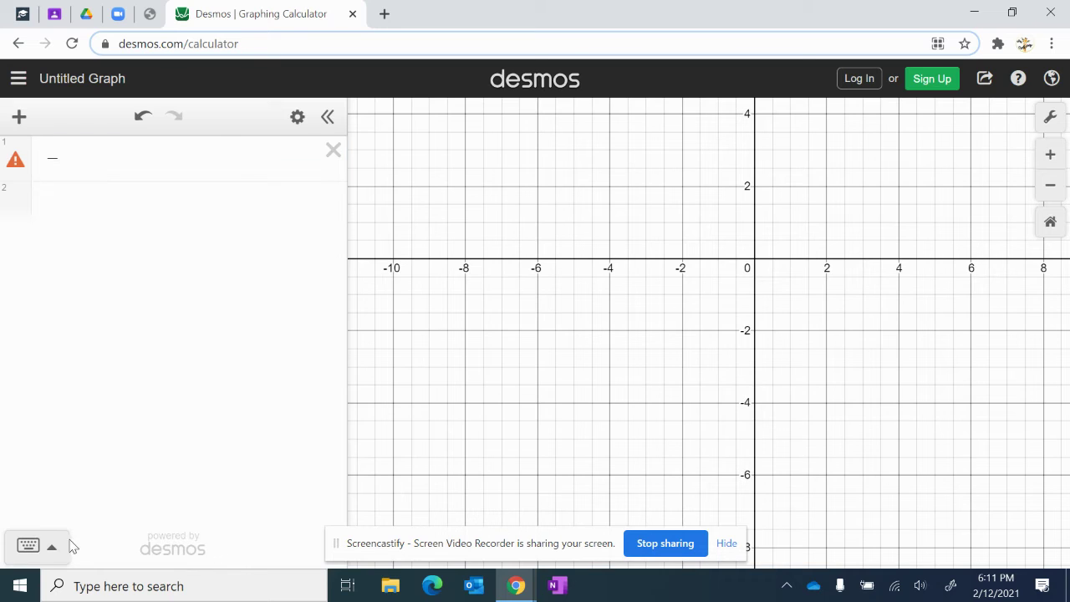
{"action": "left_click", "coordinate": [28, 548]}
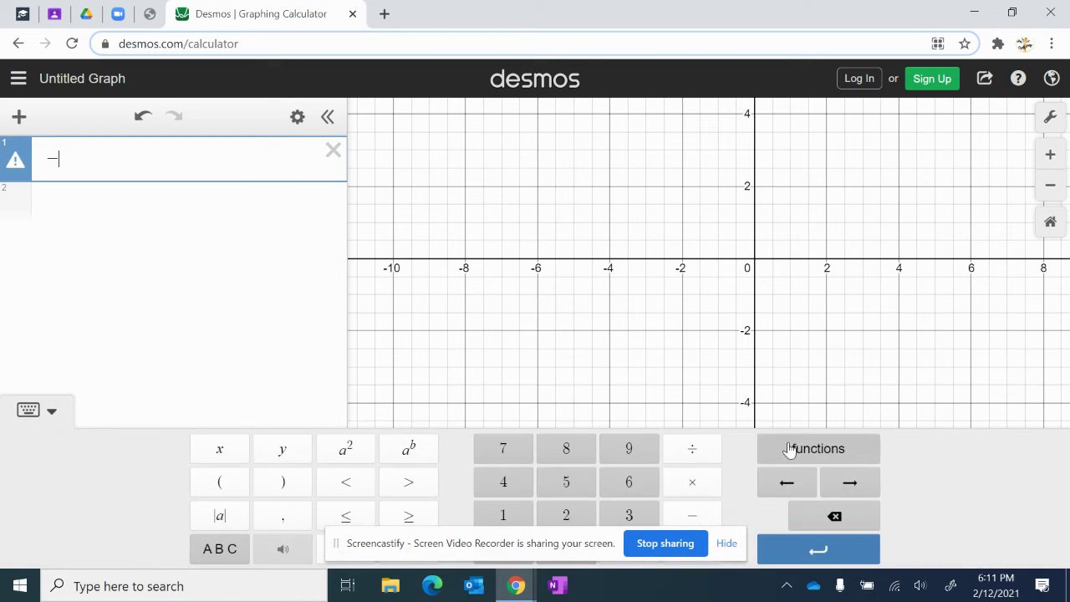
{"action": "left_click", "coordinate": [840, 450]}
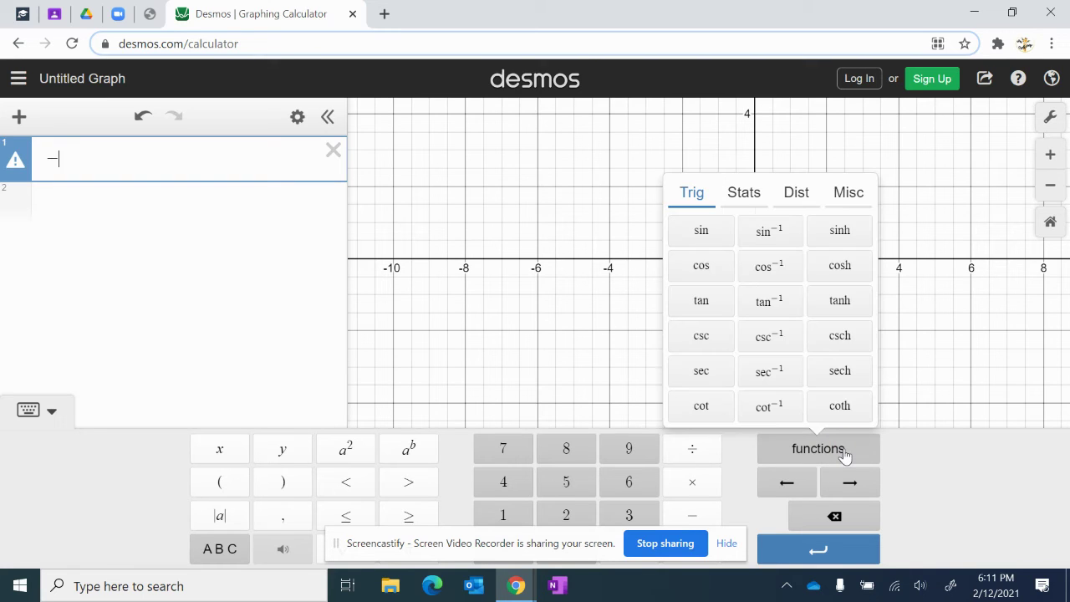
{"action": "left_click", "coordinate": [846, 196]}
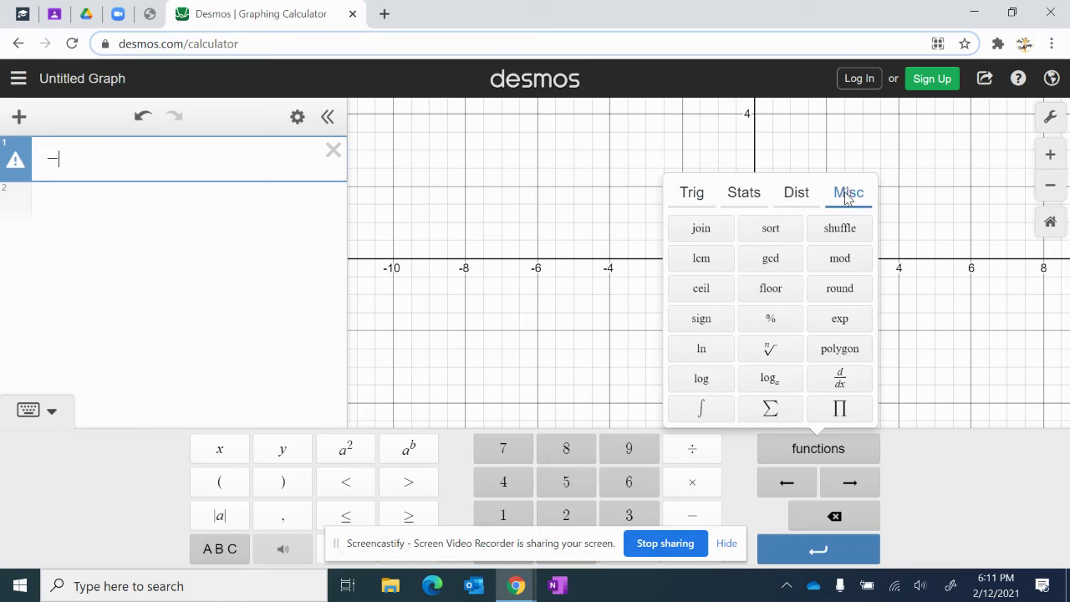
{"action": "left_click", "coordinate": [769, 381]}
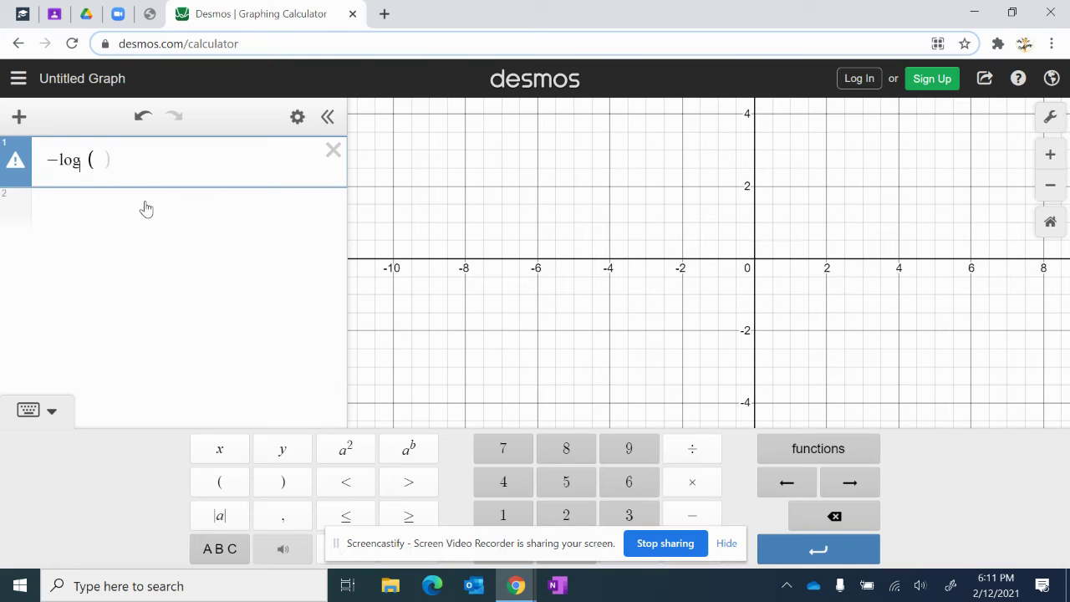
Step: Complete the expression as -log_3(x+3) - 1, checking it against the DeltaMath problem, and convert it to a table of values
{"action": "type", "text": "3(x+3"}
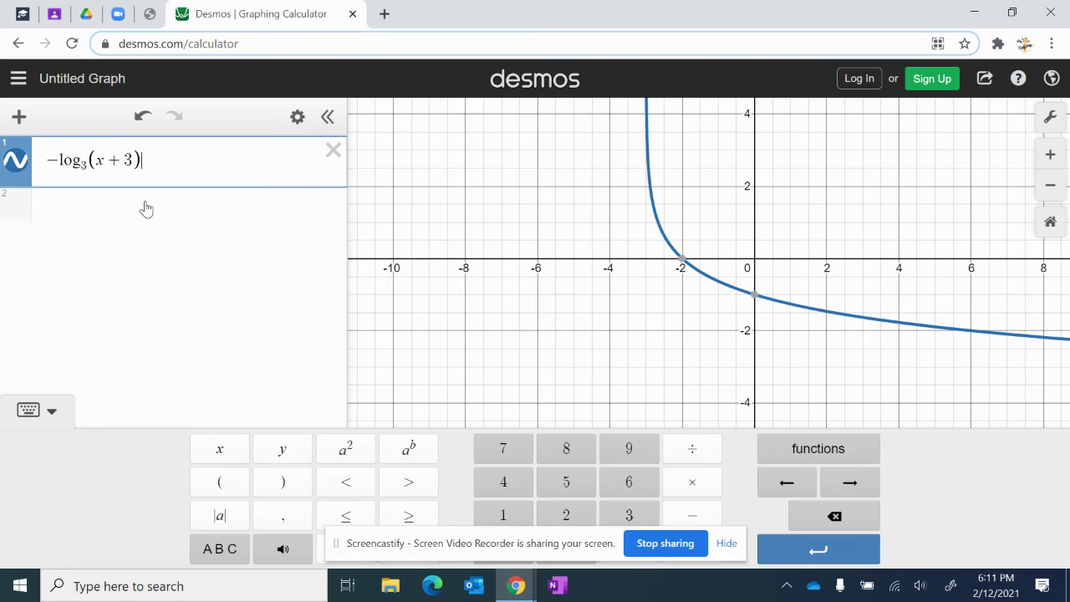
{"action": "left_click", "coordinate": [30, 20]}
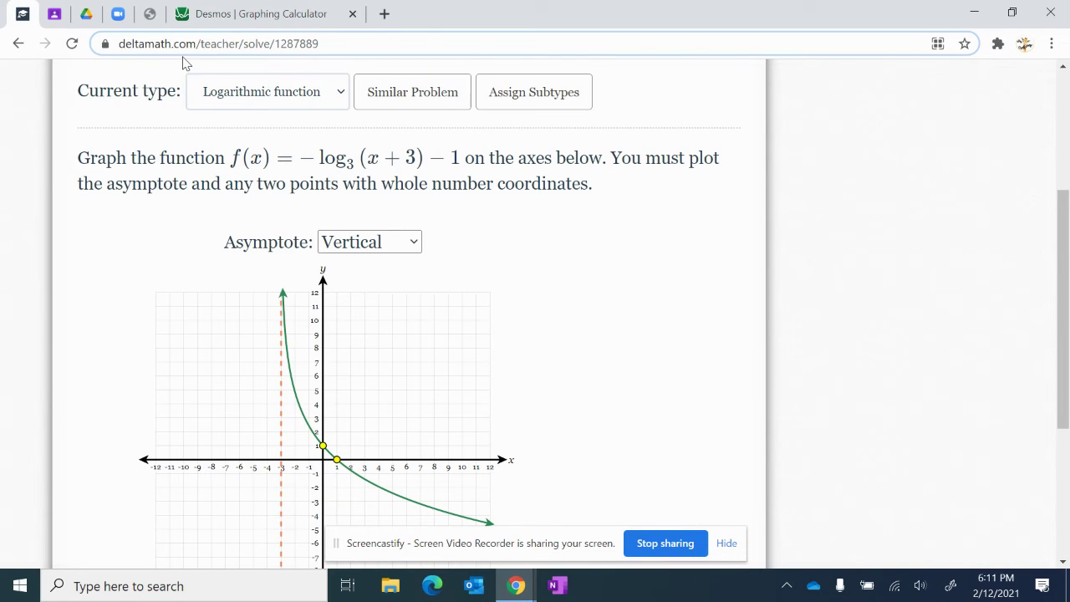
{"action": "left_click", "coordinate": [236, 20]}
{"action": "type", "text": "-1"}
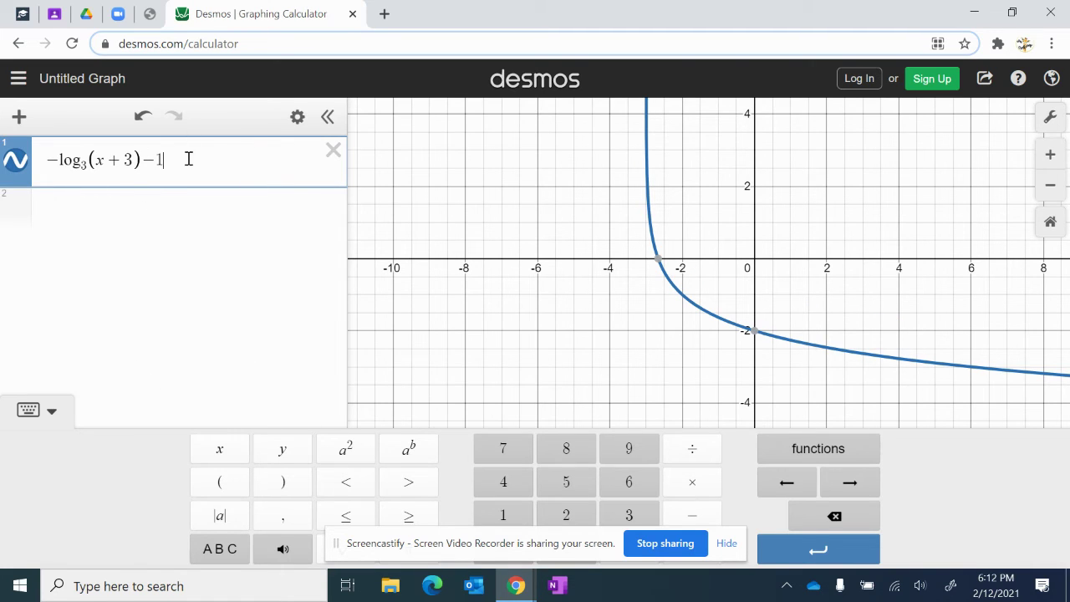
{"action": "left_click", "coordinate": [299, 119]}
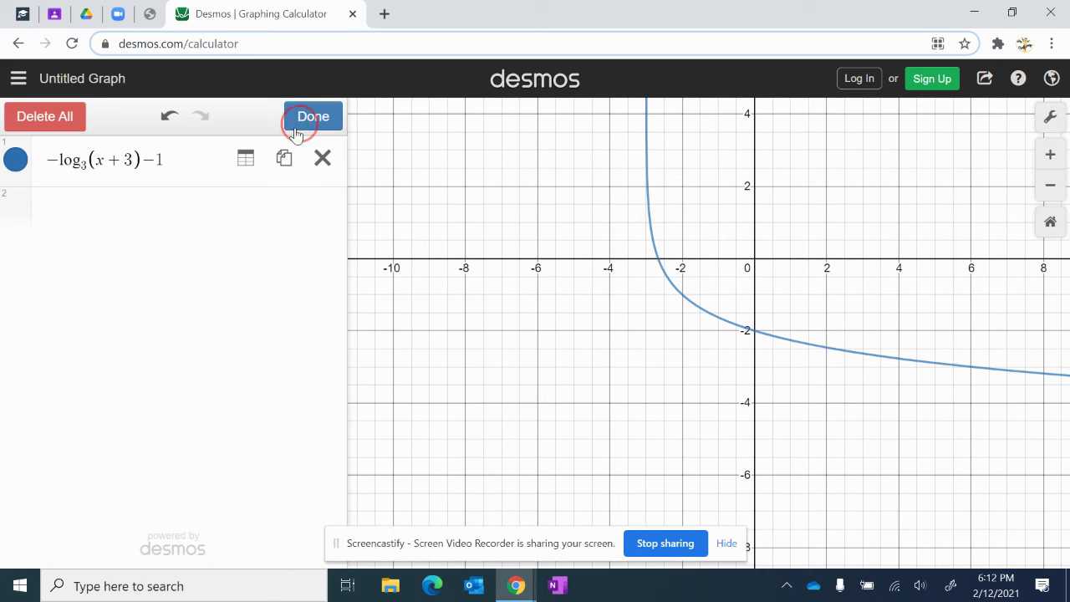
{"action": "left_click", "coordinate": [244, 160]}
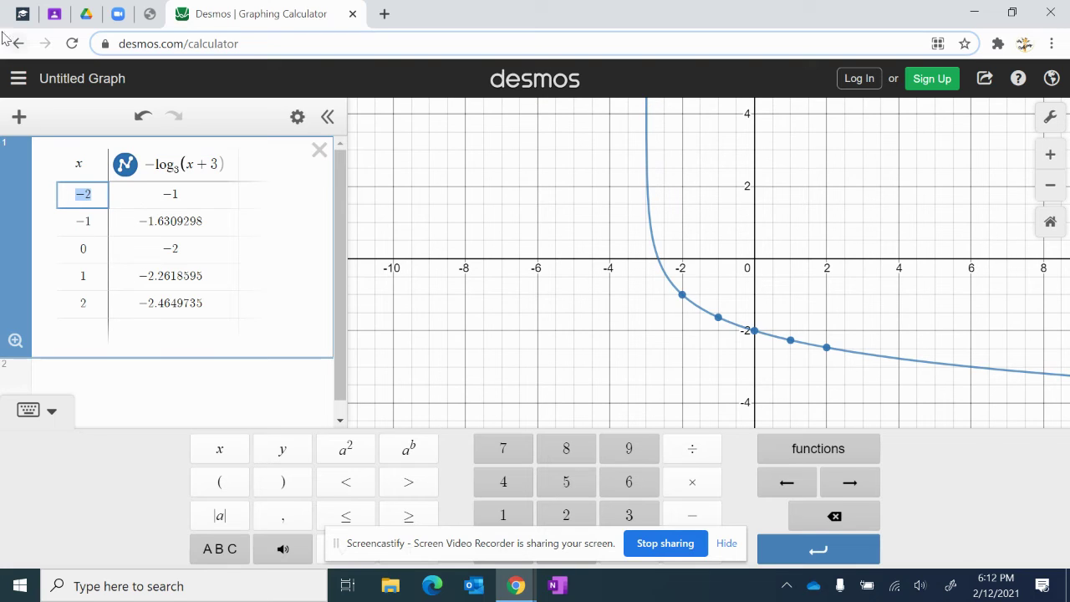
Step: Switch to DeltaMath, move the two graph points to (0, -2) and (-2, -1), and submit the answer
{"action": "left_click", "coordinate": [22, 14]}
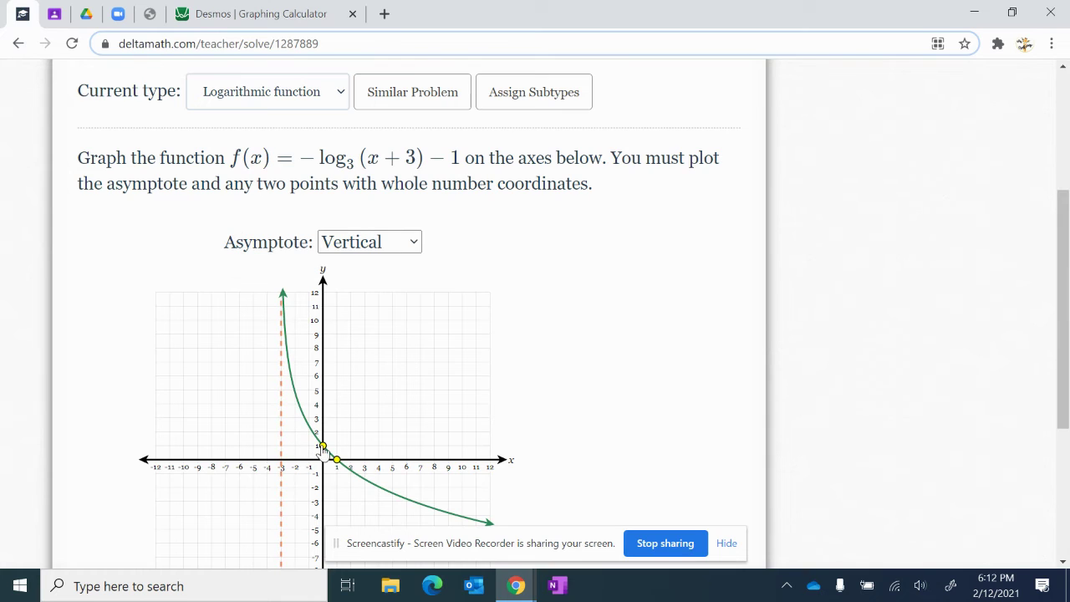
{"action": "left_click_drag", "start_coordinate": [323, 445], "coordinate": [323, 488]}
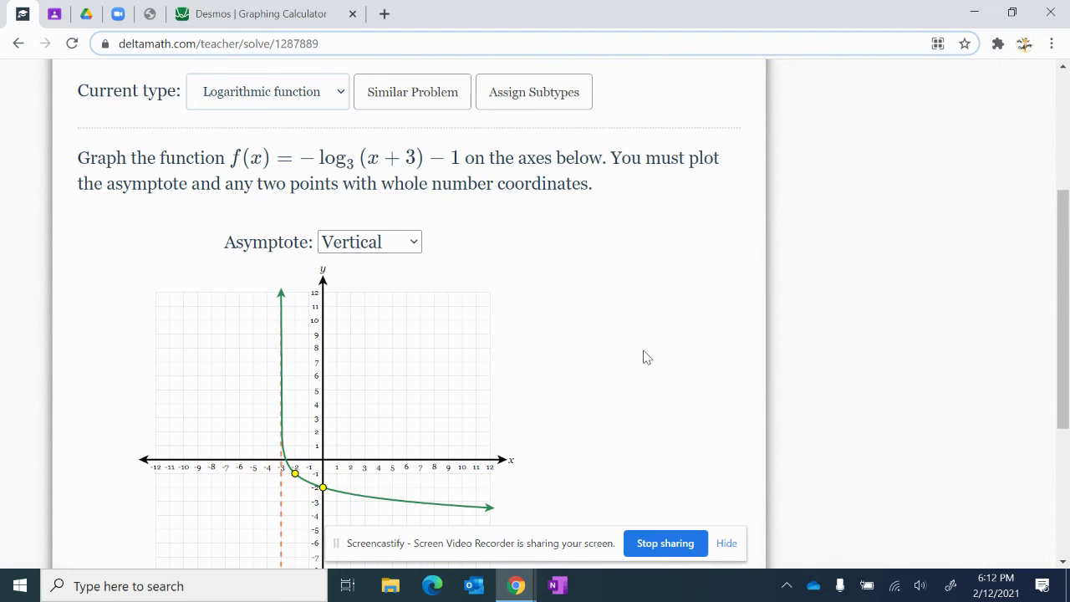
{"action": "scroll", "coordinate": [644, 357], "scroll_direction": "down", "scroll_amount": 2}
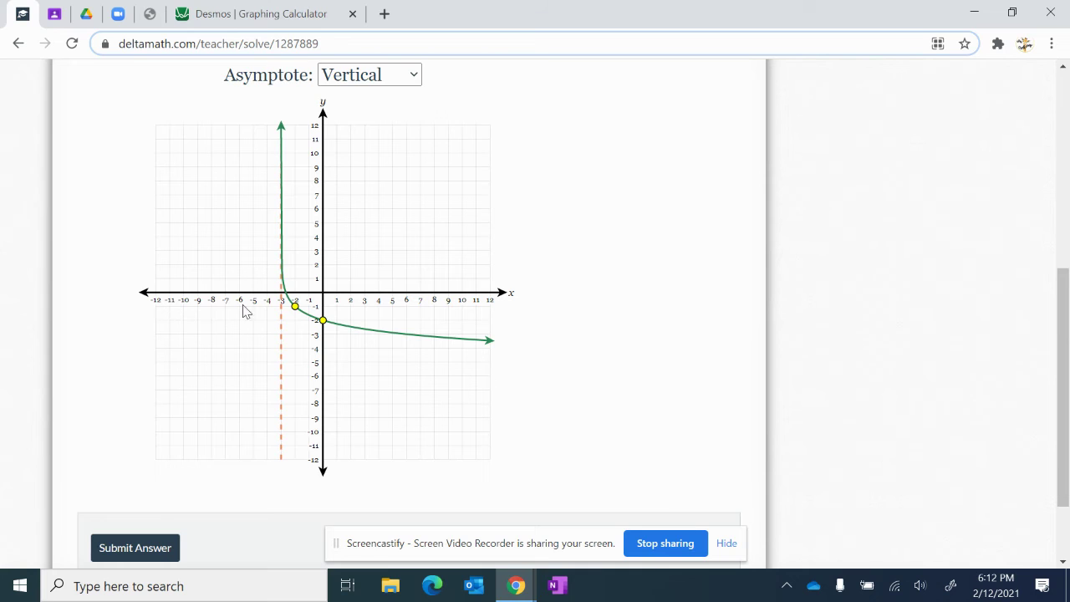
{"action": "left_click", "coordinate": [143, 554]}
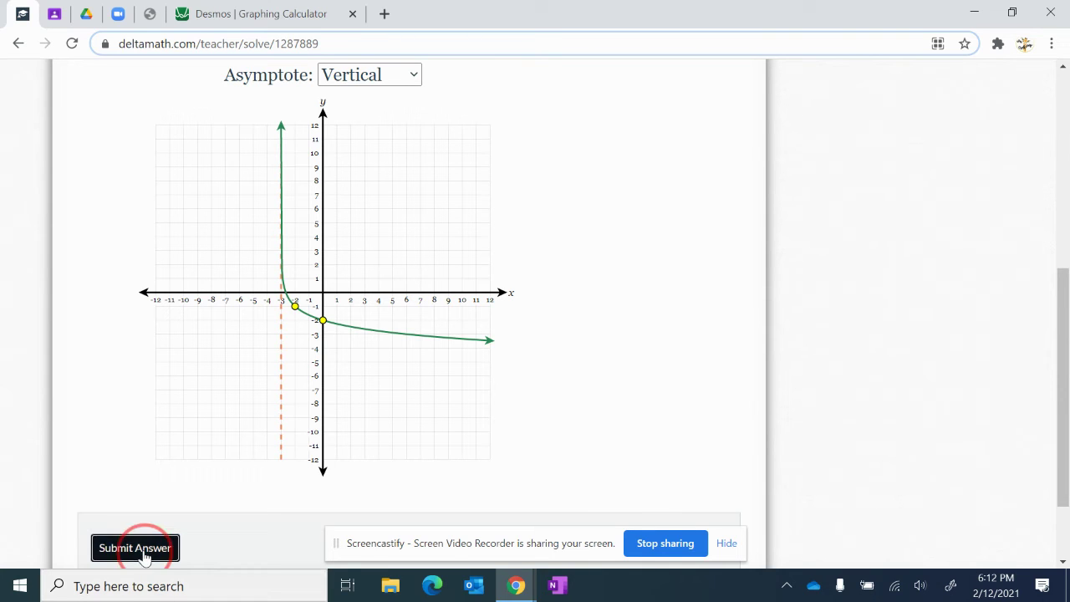
{"action": "left_click", "coordinate": [699, 240]}
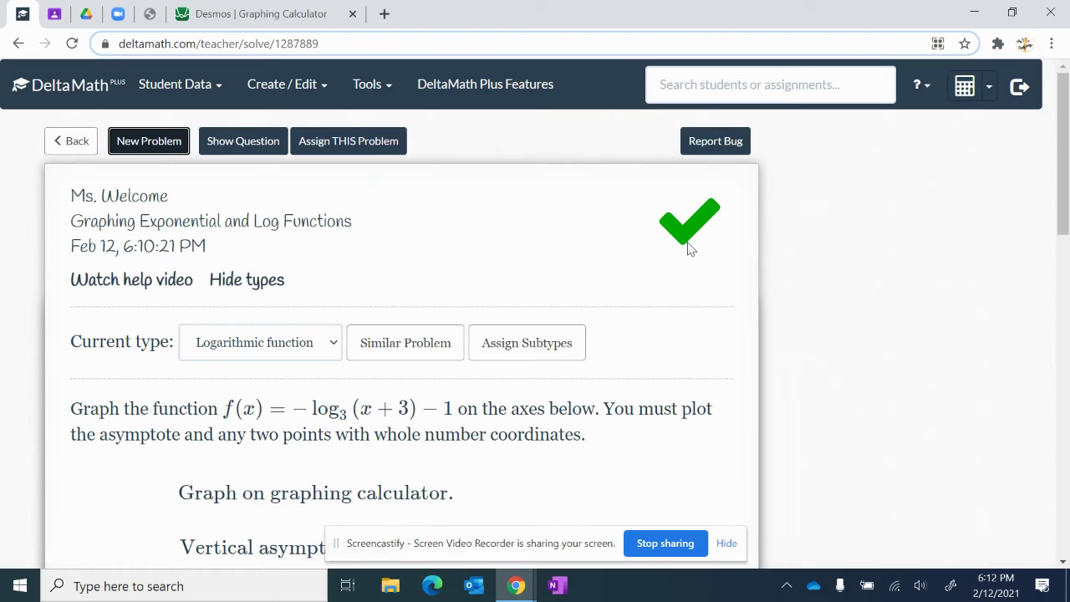
Step: Generate a similar logarithmic function problem
{"action": "scroll", "coordinate": [611, 352], "scroll_direction": "down", "scroll_amount": 1}
{"action": "left_click", "coordinate": [410, 264]}
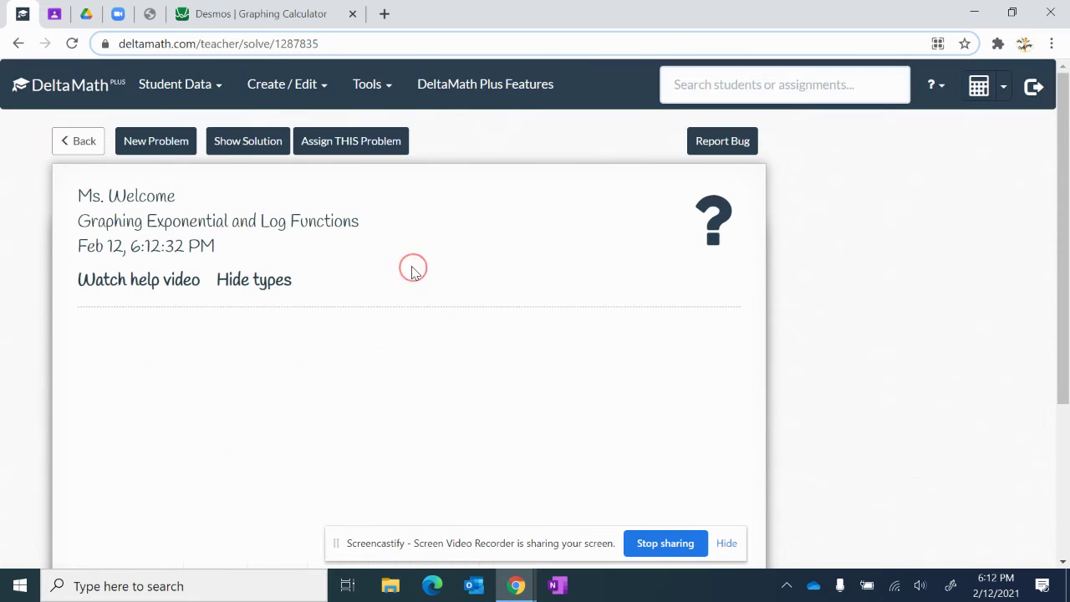
{"action": "left_click", "coordinate": [394, 343]}
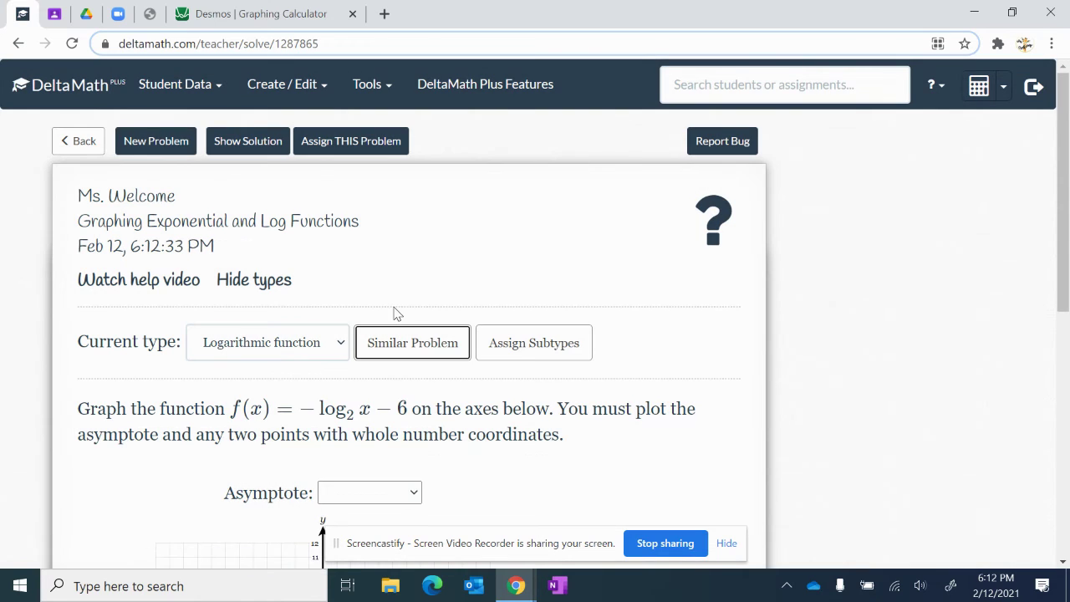
Step: Choose a vertical asymptote for f(x) = -log_2 x - 6 and move its line to x = 0
{"action": "scroll", "coordinate": [468, 368], "scroll_direction": "down", "scroll_amount": 2}
{"action": "scroll", "coordinate": [576, 259], "scroll_direction": "down", "scroll_amount": 1}
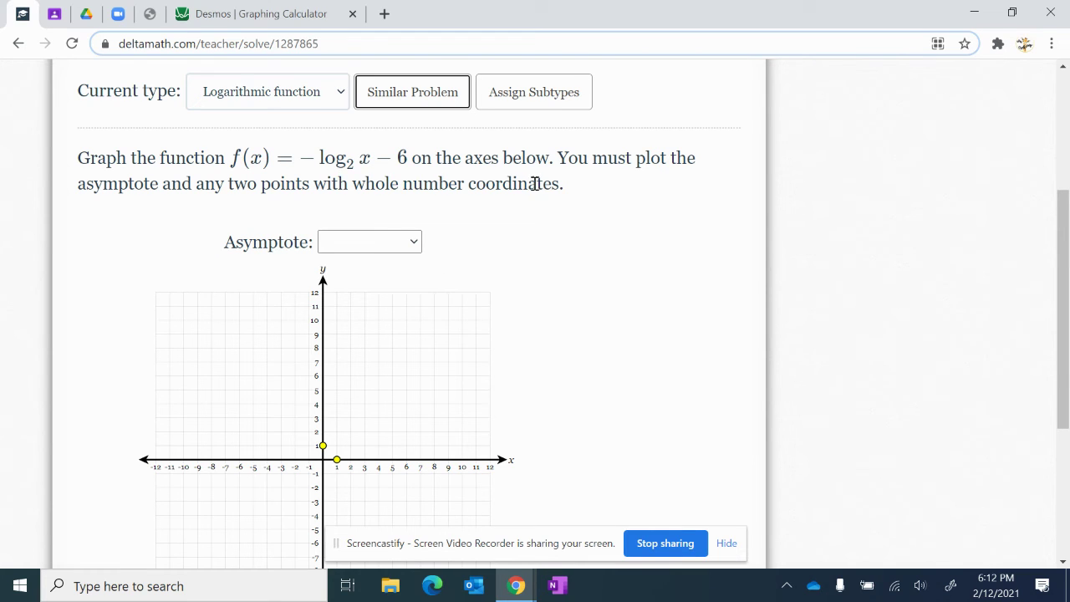
{"action": "double_click", "coordinate": [366, 157]}
{"action": "left_click", "coordinate": [383, 183]}
{"action": "left_click", "coordinate": [387, 241]}
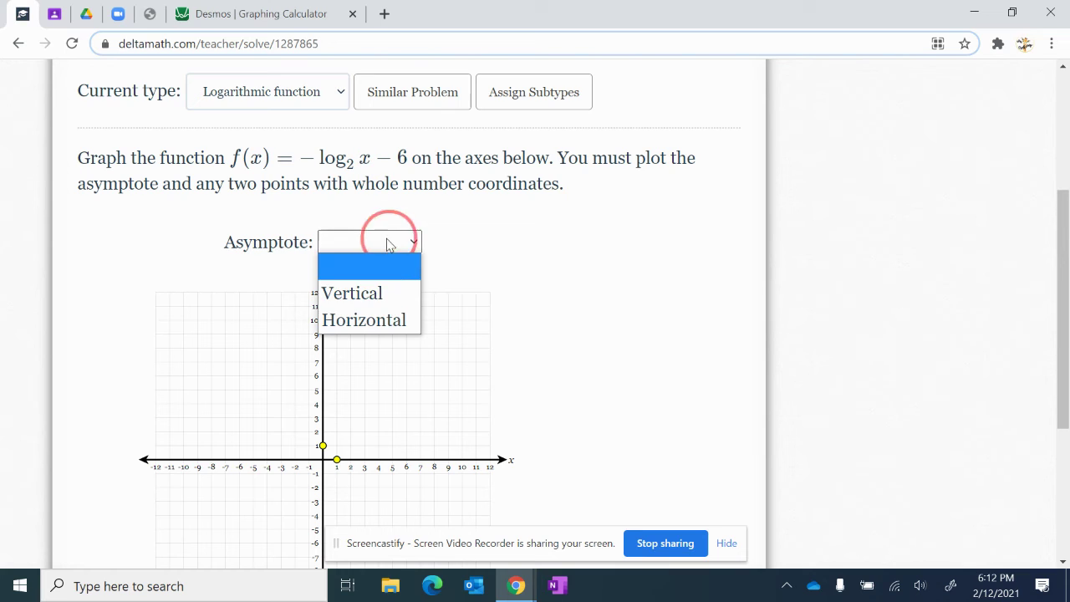
{"action": "left_click", "coordinate": [402, 295]}
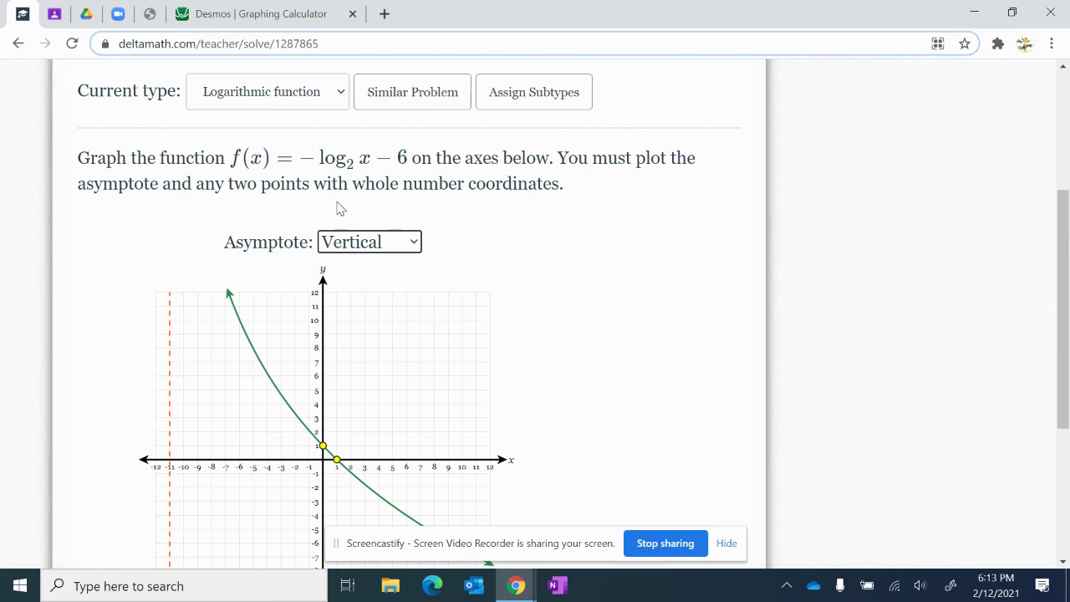
{"action": "double_click", "coordinate": [366, 158]}
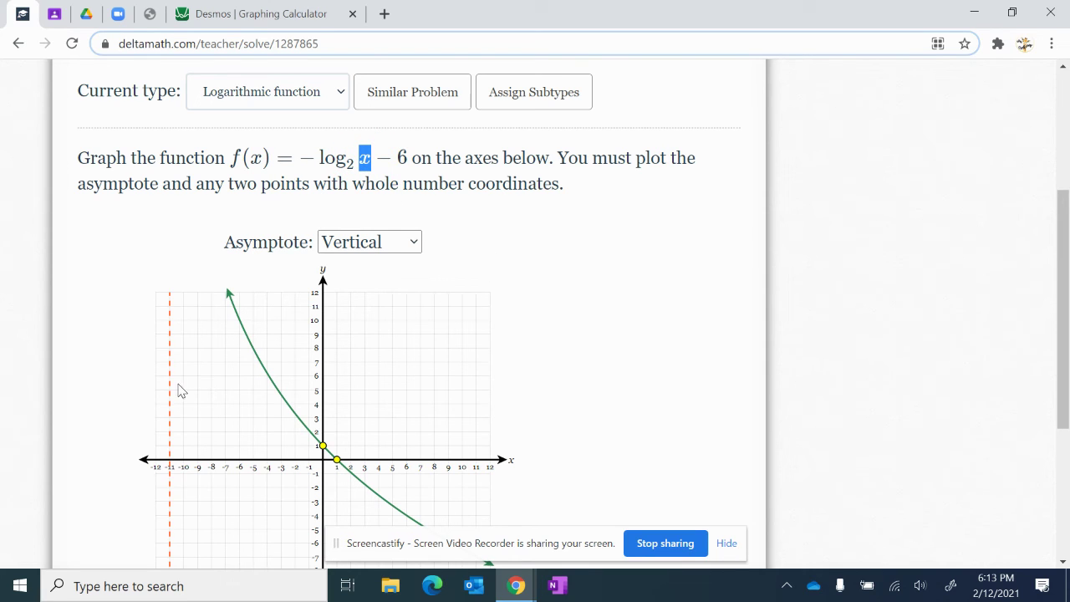
{"action": "left_click_drag", "start_coordinate": [170, 388], "coordinate": [323, 369]}
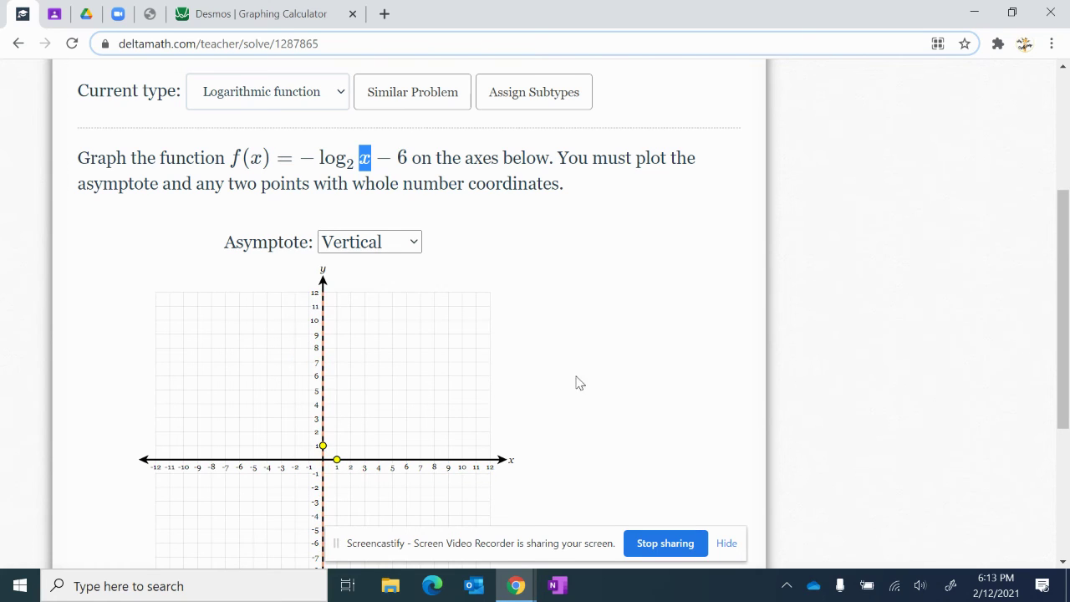
{"action": "left_click", "coordinate": [557, 291]}
Step: Switch to the Desmos calculator and delete the -log_3(x+3) - 1 table
{"action": "left_click", "coordinate": [324, 20]}
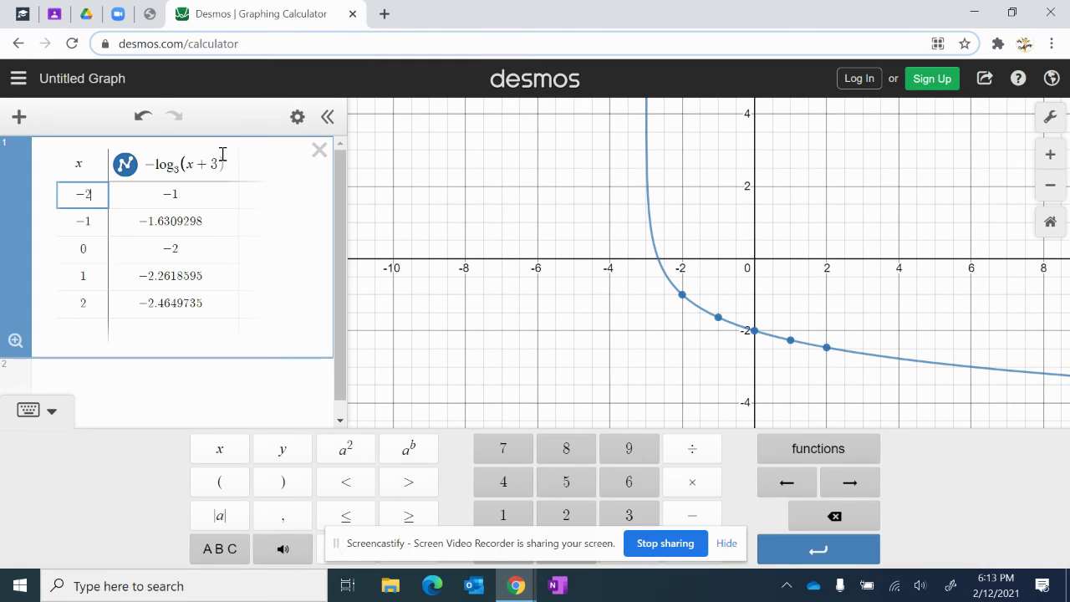
{"action": "left_click", "coordinate": [315, 157]}
{"action": "left_click", "coordinate": [332, 151]}
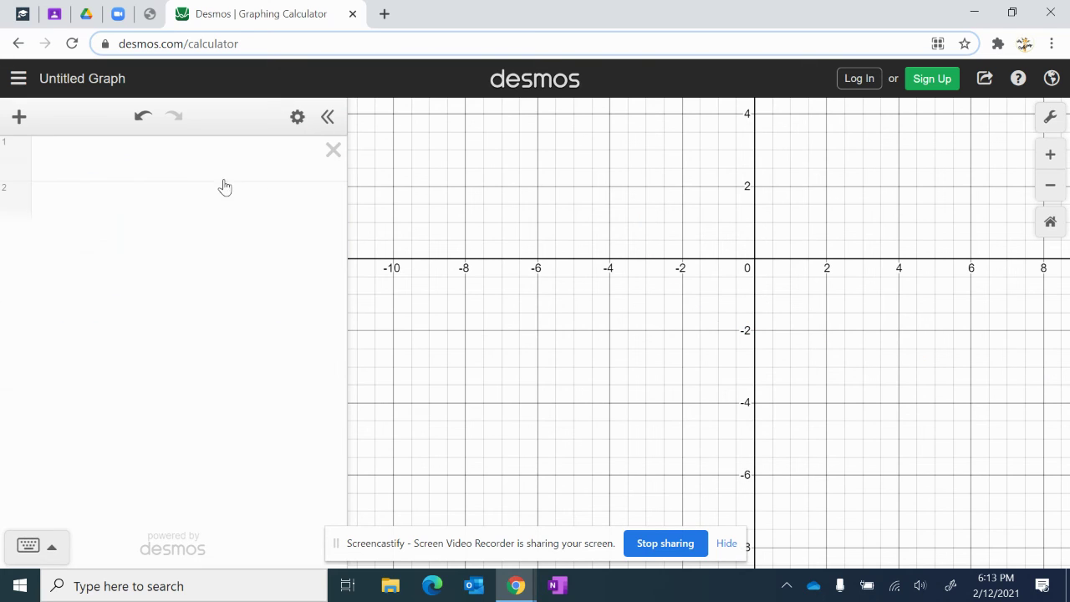
Step: Enter the expression -log_2(x) - 6 in Desmos and convert it to a table of values
{"action": "left_click", "coordinate": [210, 176]}
{"action": "type", "text": "-"}
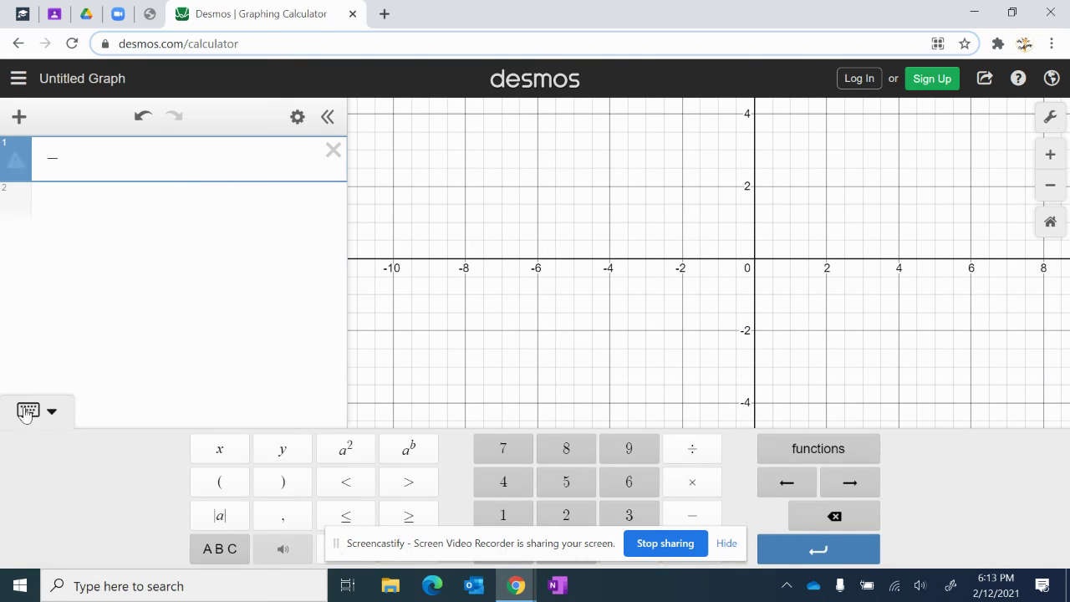
{"action": "left_click", "coordinate": [832, 451]}
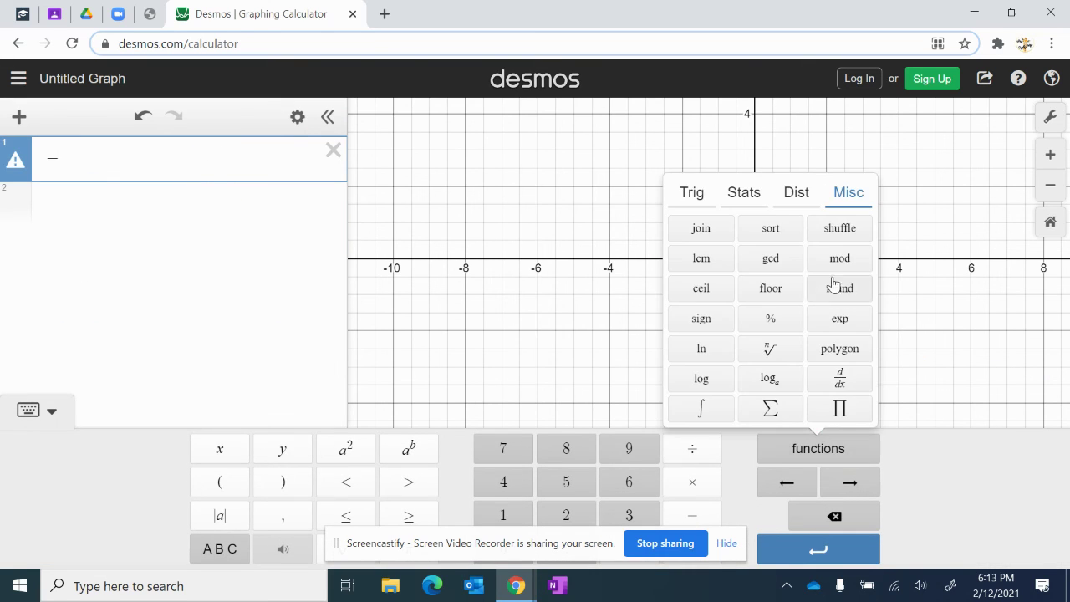
{"action": "left_click", "coordinate": [784, 381]}
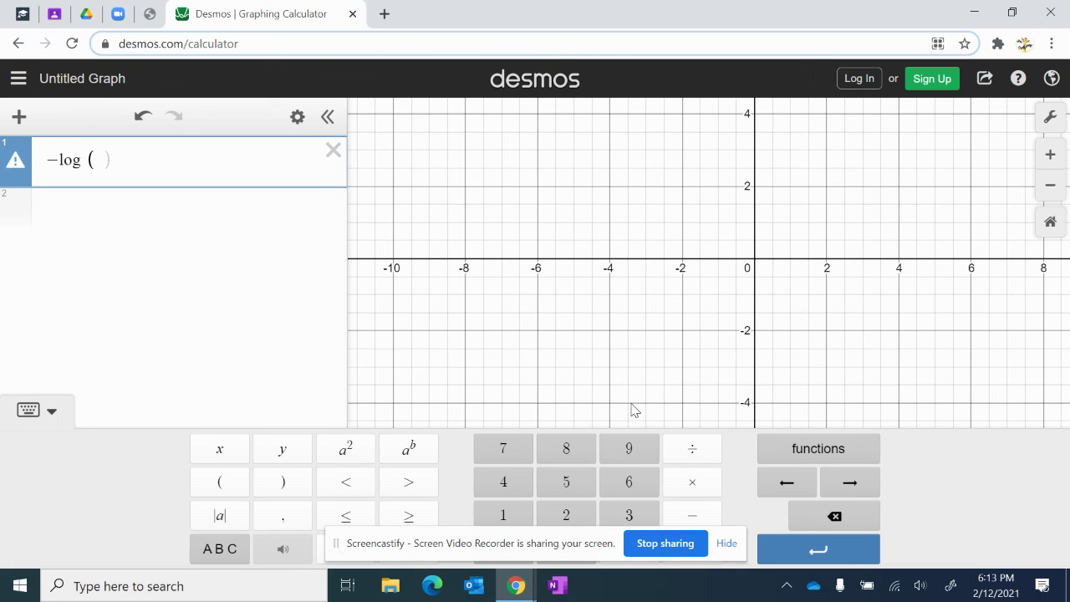
{"action": "type", "text": "2(x)"}
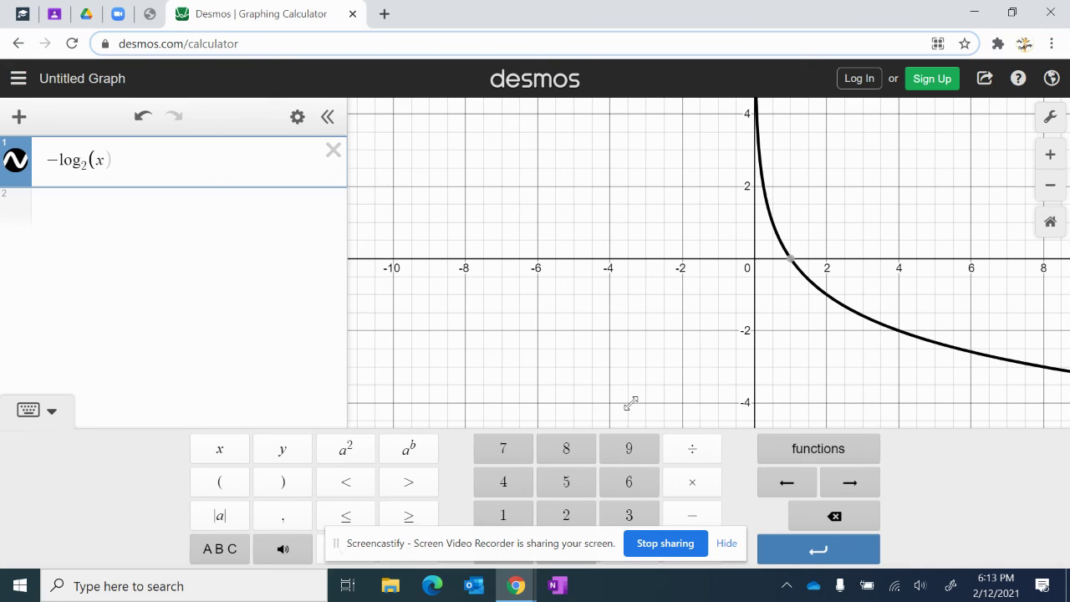
{"action": "type", "text": "-6"}
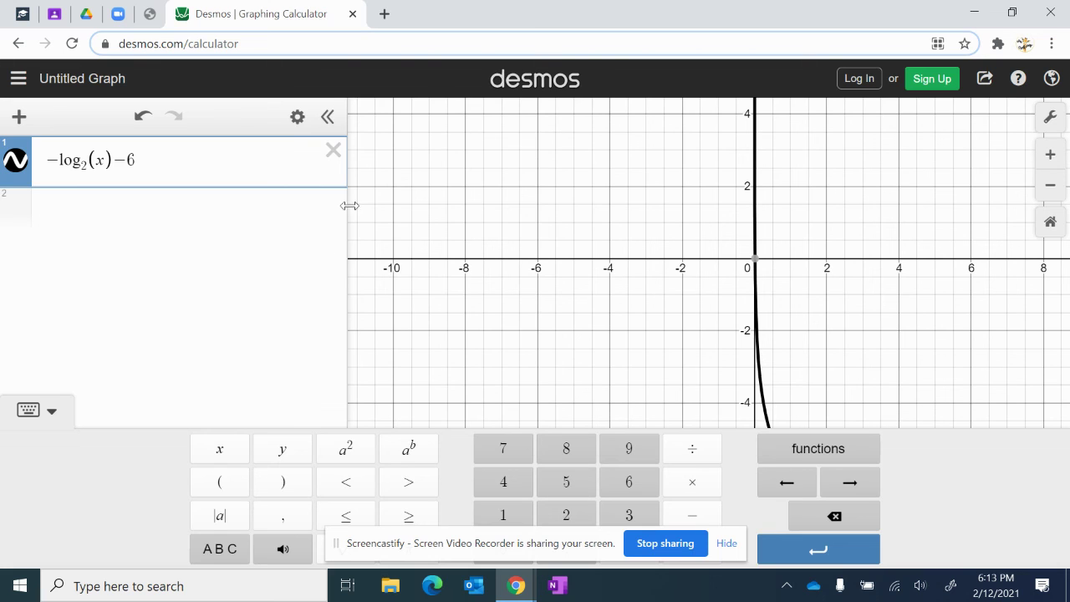
{"action": "left_click", "coordinate": [297, 132]}
{"action": "left_click", "coordinate": [251, 162]}
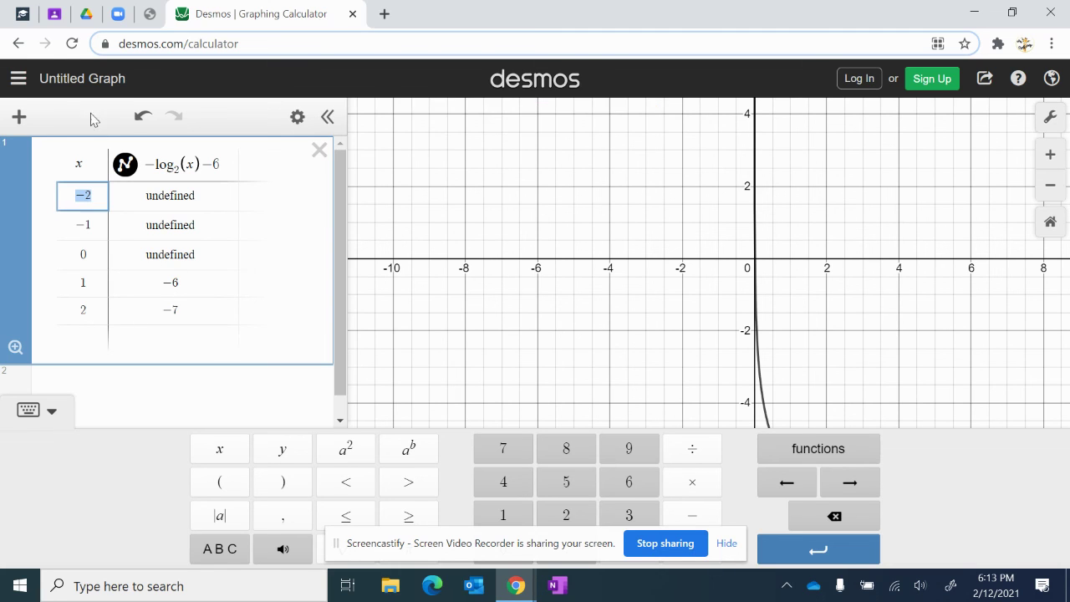
Step: Switch to DeltaMath and move the two graph points to (1, -6) and (2, -7)
{"action": "left_click", "coordinate": [22, 13]}
{"action": "left_click", "coordinate": [336, 460]}
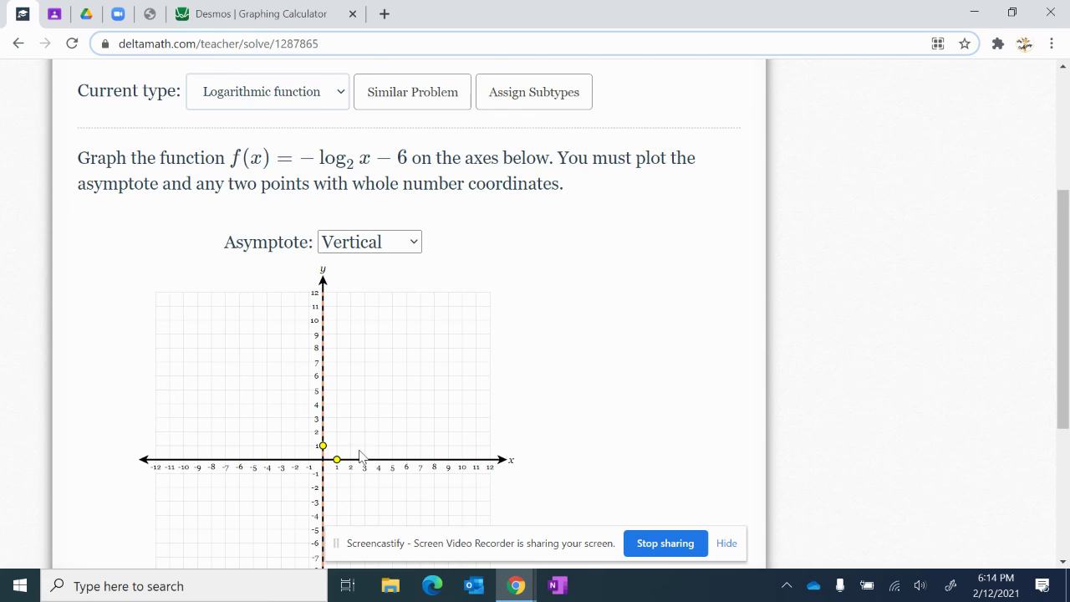
{"action": "scroll", "coordinate": [616, 361], "scroll_direction": "down", "scroll_amount": 1}
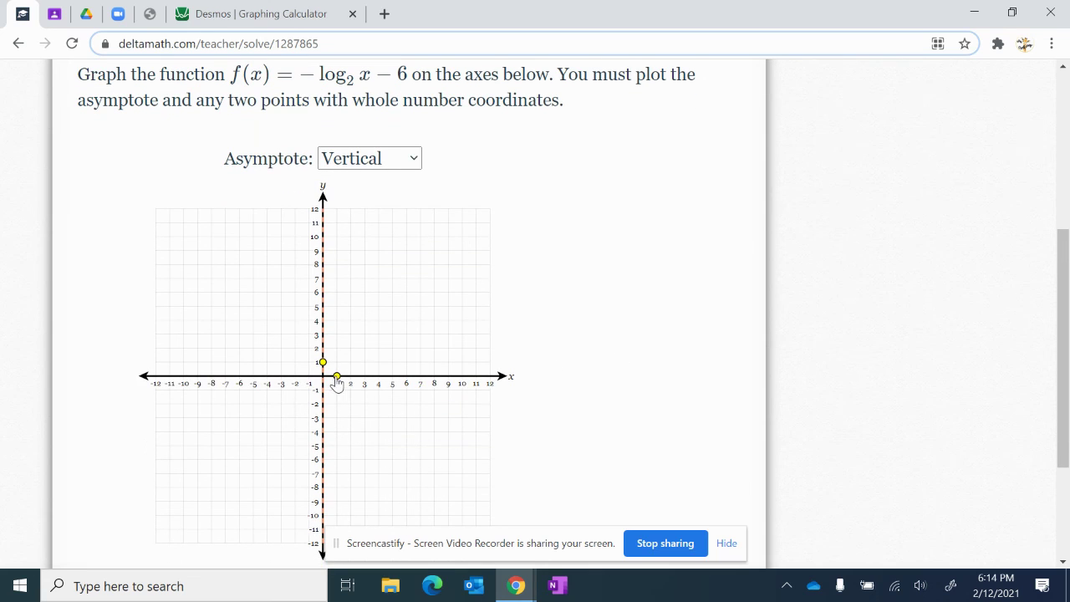
{"action": "left_click_drag", "start_coordinate": [334, 380], "coordinate": [338, 472]}
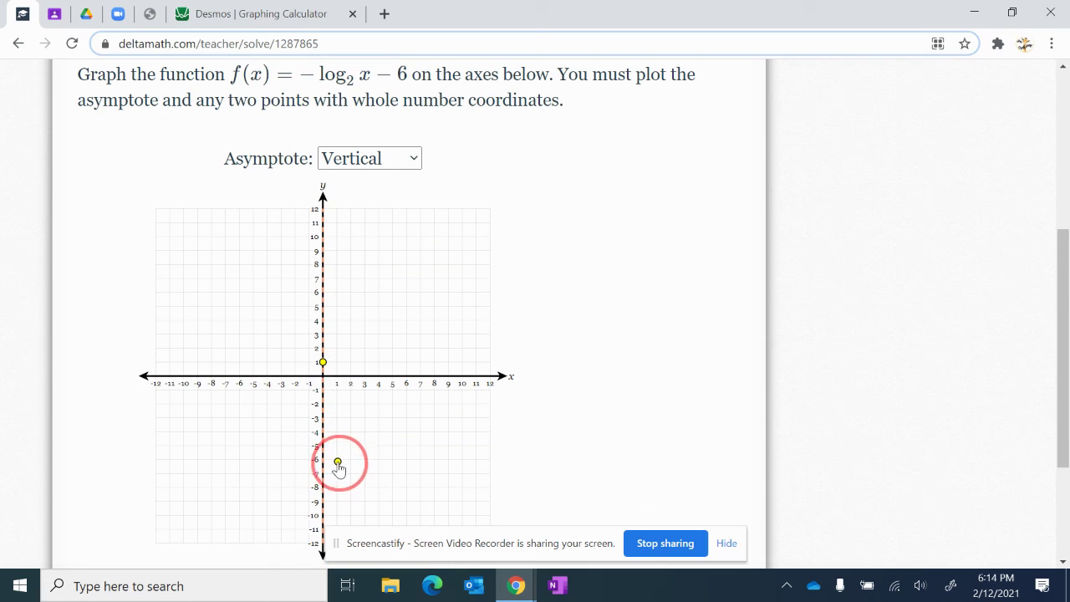
{"action": "mouse_move", "coordinate": [323, 363]}
{"action": "left_mouse_down"}
{"action": "mouse_move", "coordinate": [346, 391]}
{"action": "mouse_move", "coordinate": [356, 483]}
{"action": "mouse_move", "coordinate": [350, 473]}
{"action": "left_mouse_up"}
Step: Submit the finished graph of f(x) = -log_2 x - 6 and confirm the submission
{"action": "scroll", "coordinate": [669, 328], "scroll_direction": "down", "scroll_amount": 2}
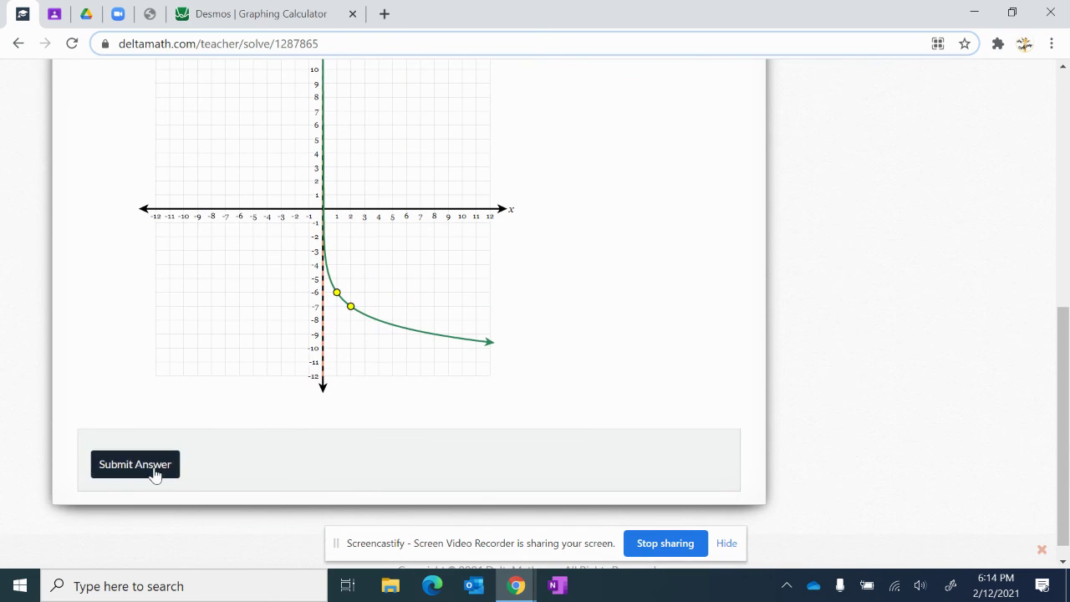
{"action": "left_click", "coordinate": [156, 472]}
{"action": "left_click", "coordinate": [698, 247]}
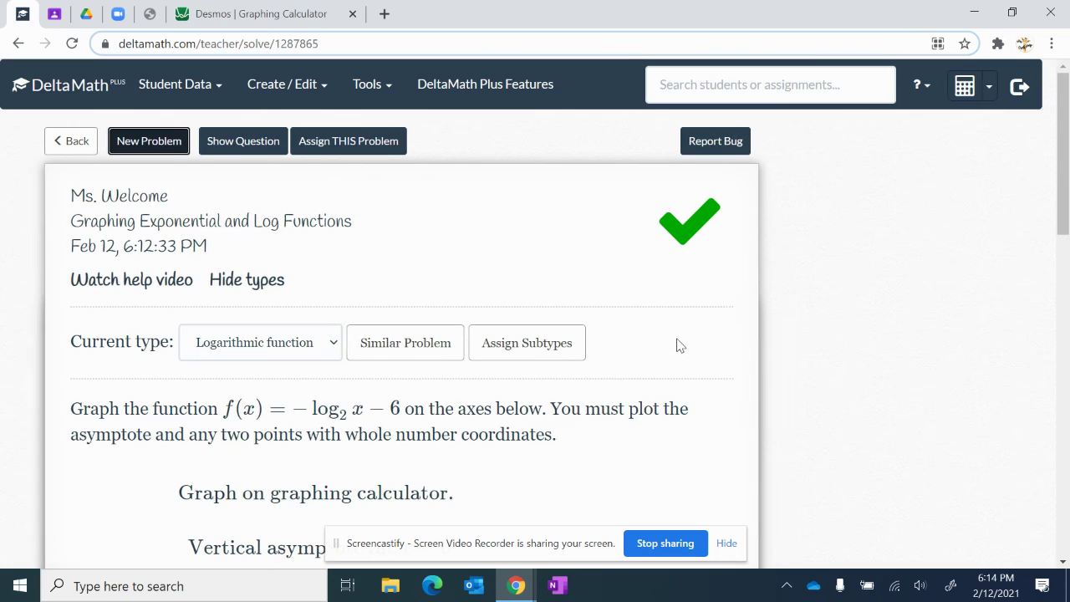